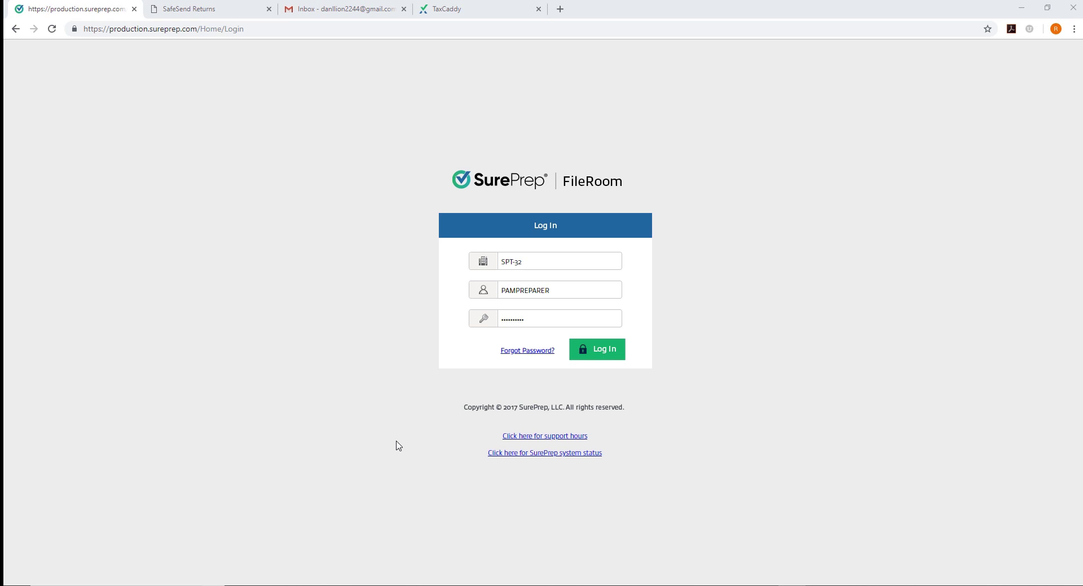
Log in to SurePrep FileRoom and open the SurePrep products menu at top right
click(593, 354)
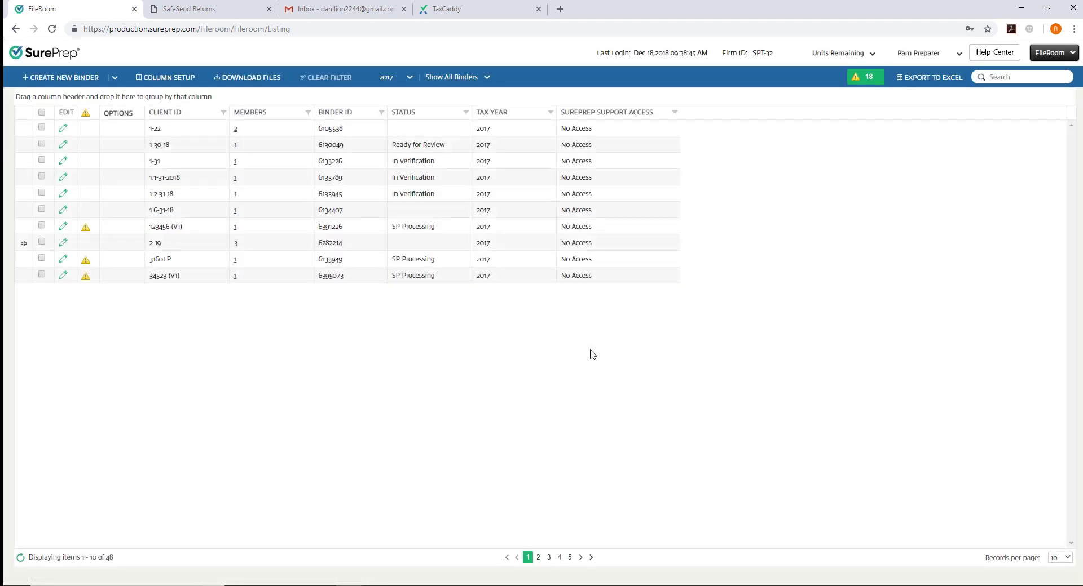
click(1052, 53)
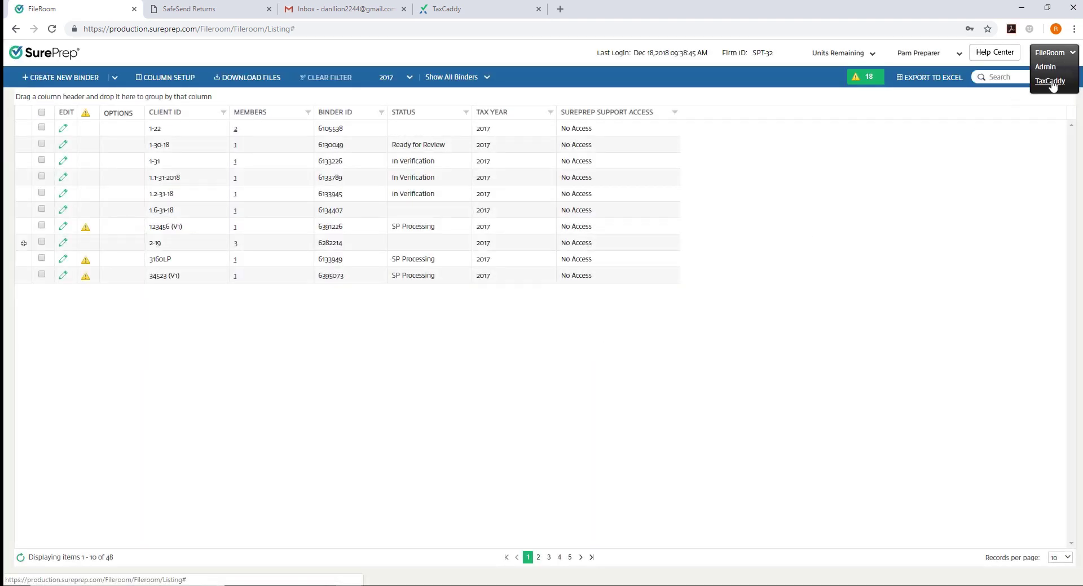
Switch to TaxCaddy CPA, generate a new API key under Administrative > External Connections, and copy it
click(1051, 82)
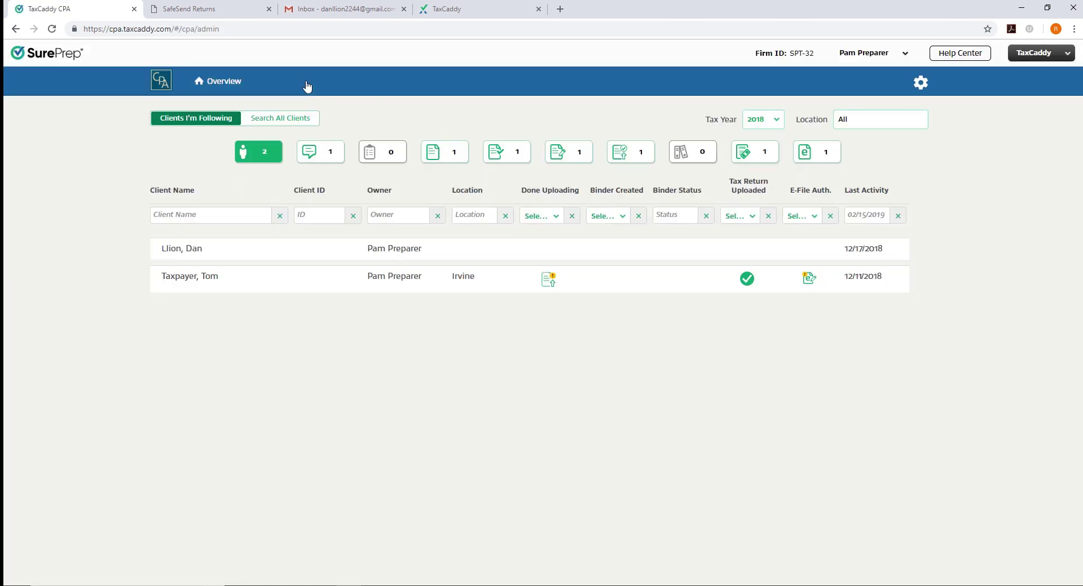
click(308, 86)
click(575, 127)
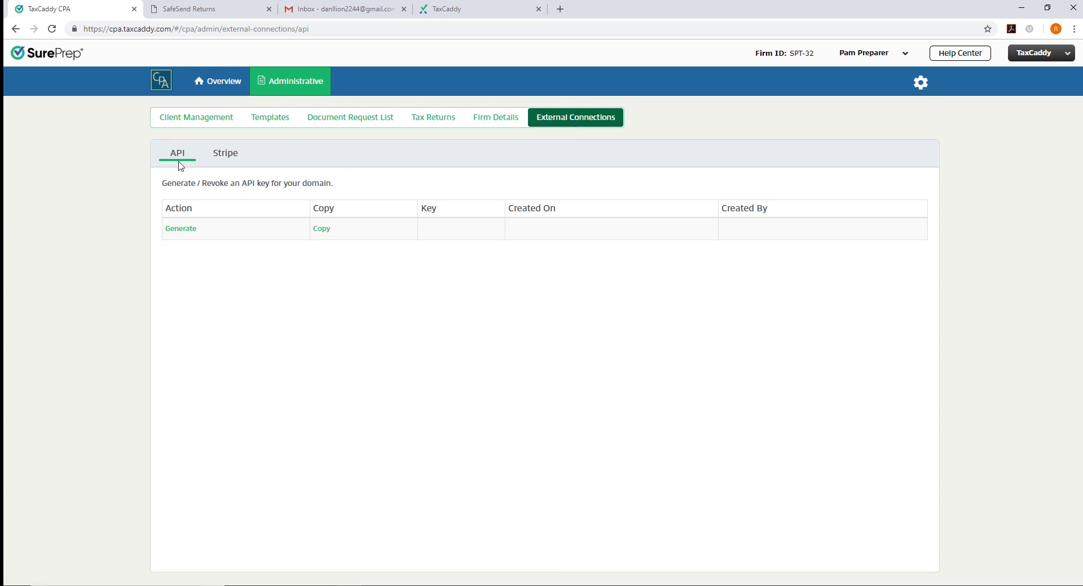
click(187, 231)
click(239, 231)
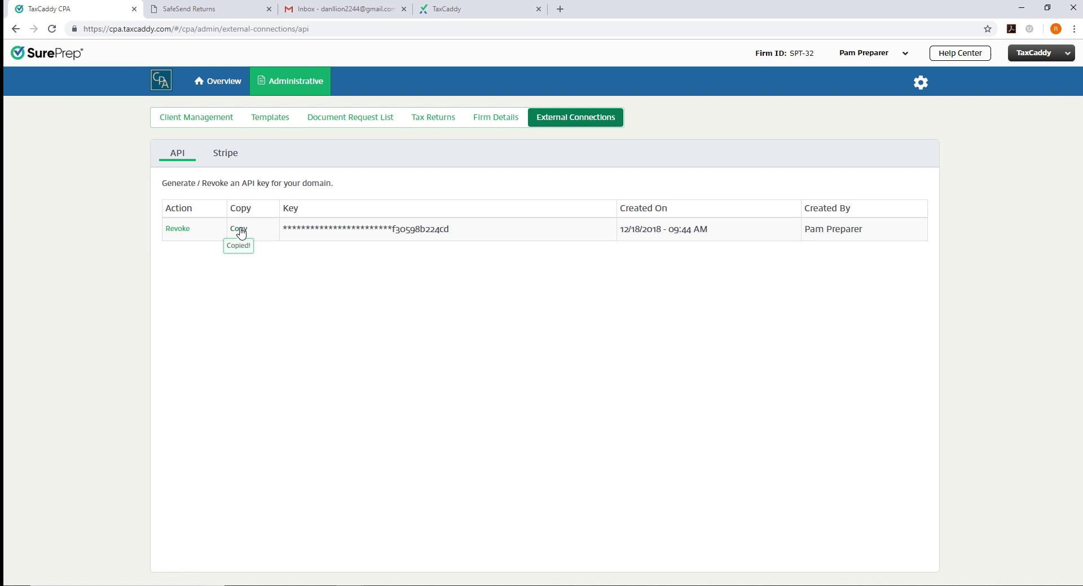
Log into SafeSend Returns and open the TaxCaddy Integration dialog from Settings > General
click(225, 9)
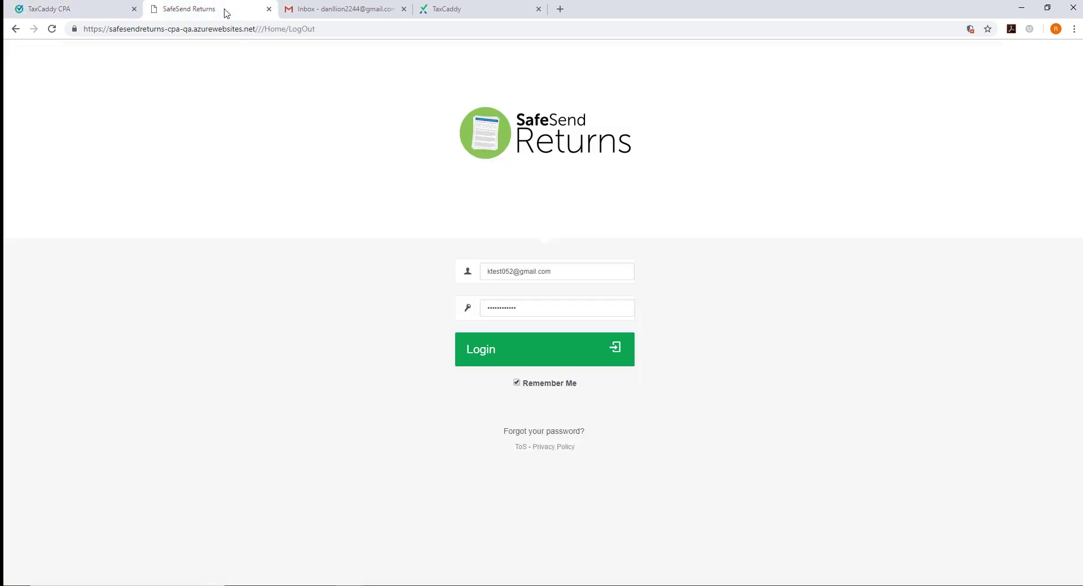
click(491, 349)
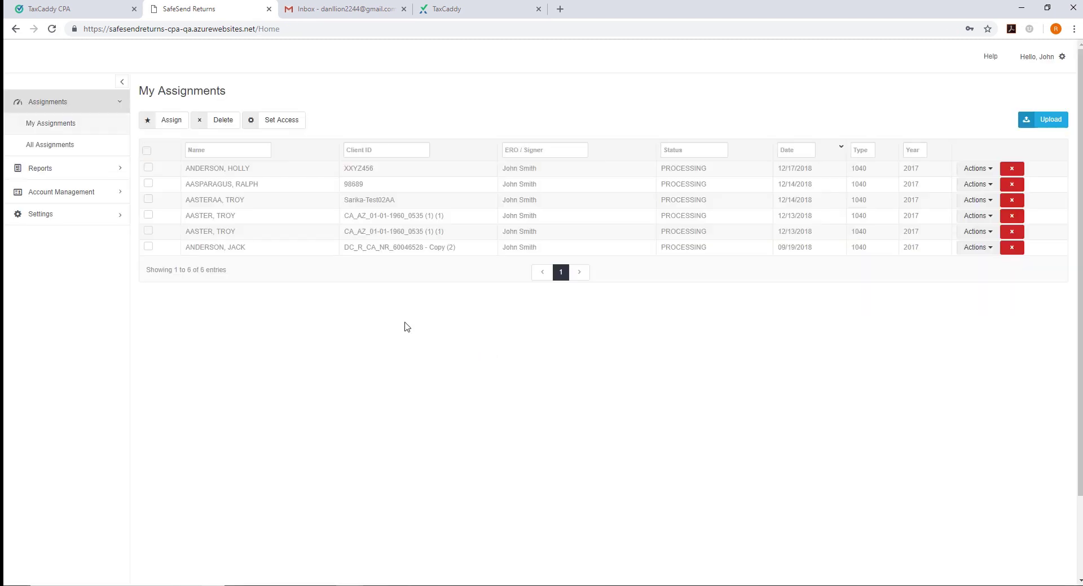
click(78, 214)
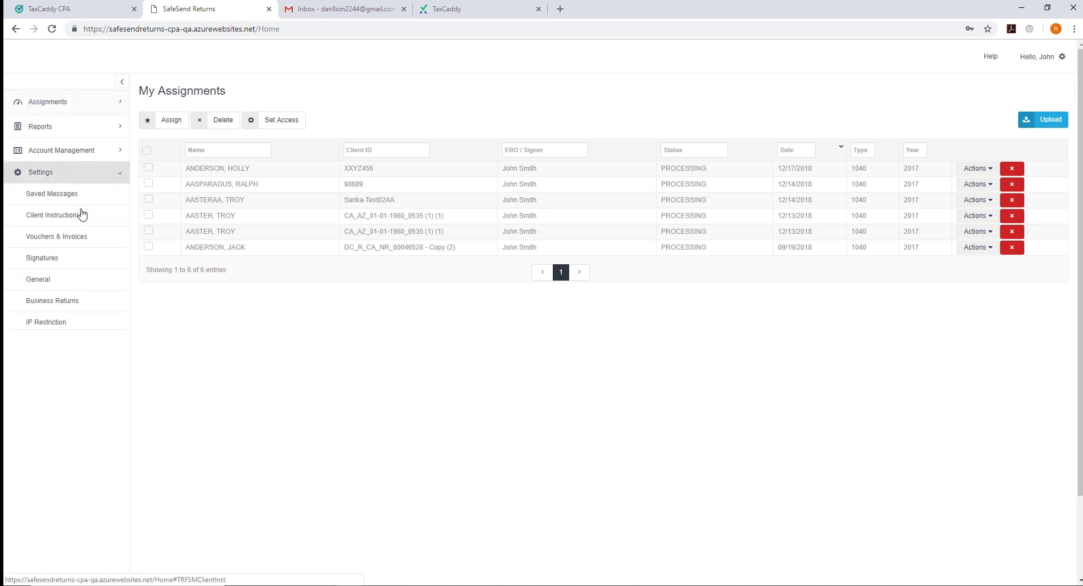
click(66, 278)
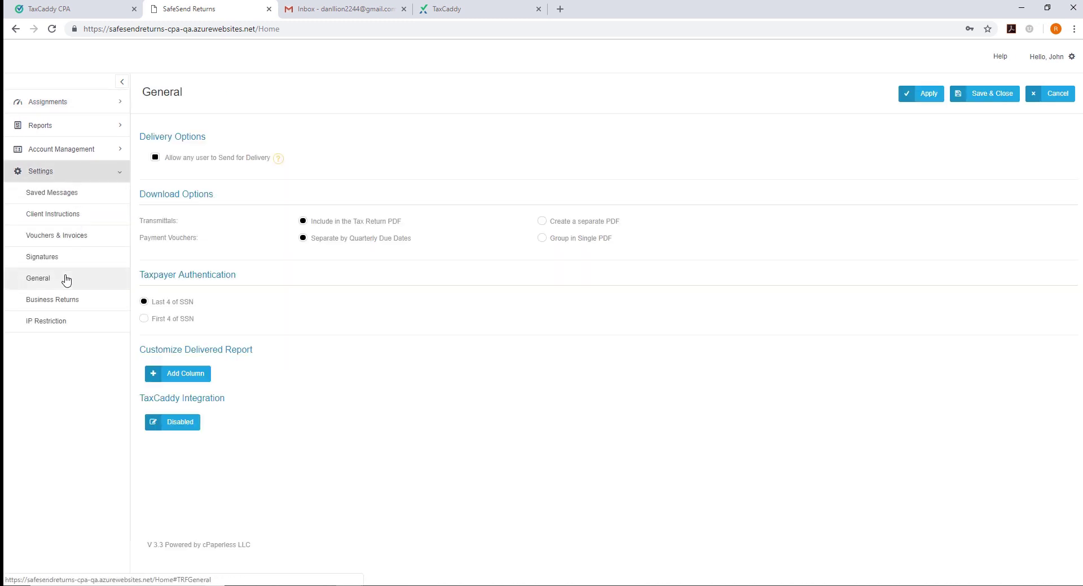
click(170, 427)
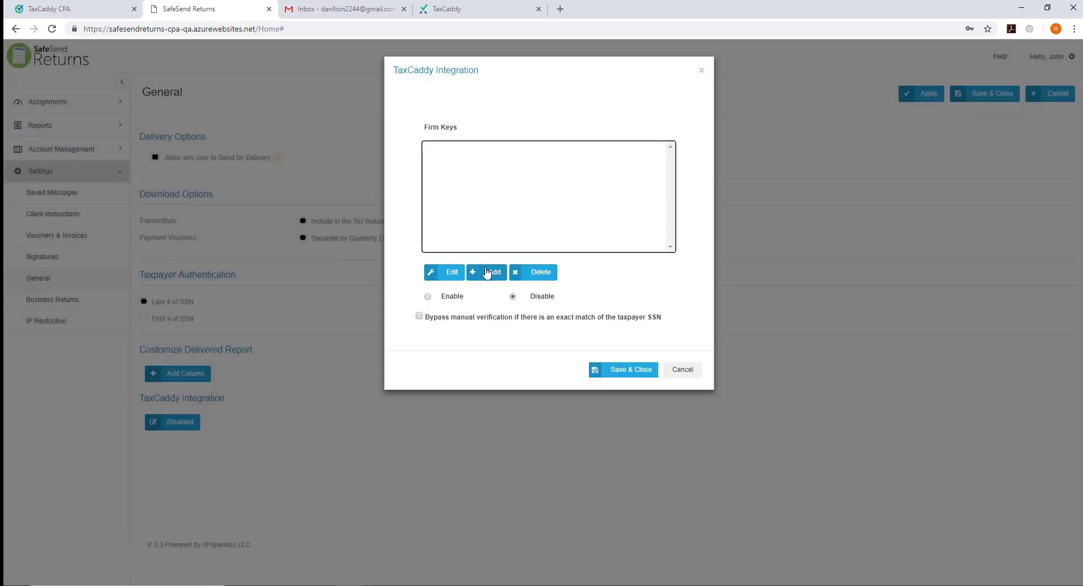
Add the copied TaxCaddy API key as a new Firm Id
click(487, 273)
click(496, 113)
key(ctrl+v)
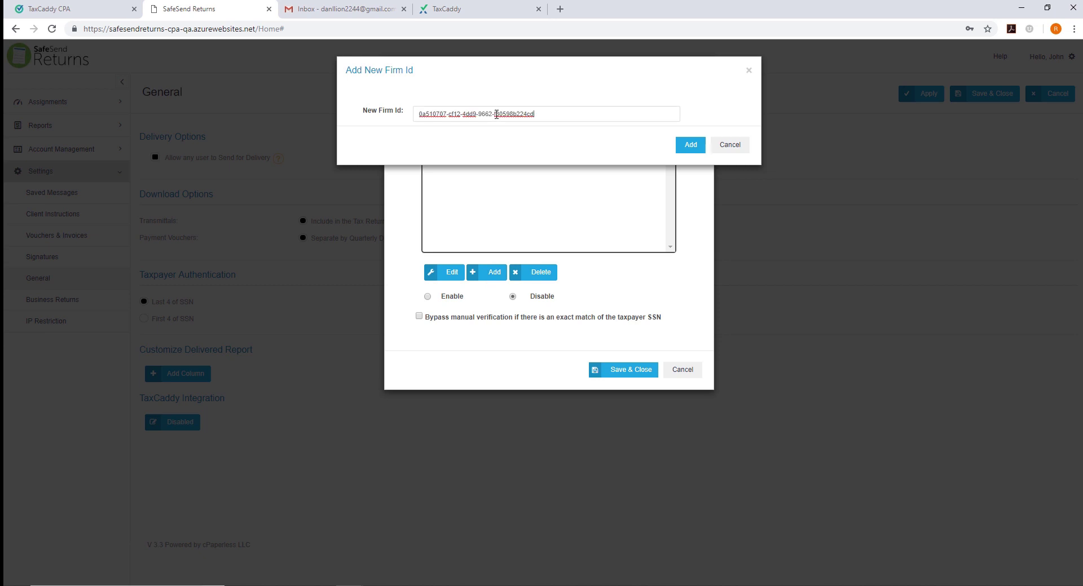
click(686, 149)
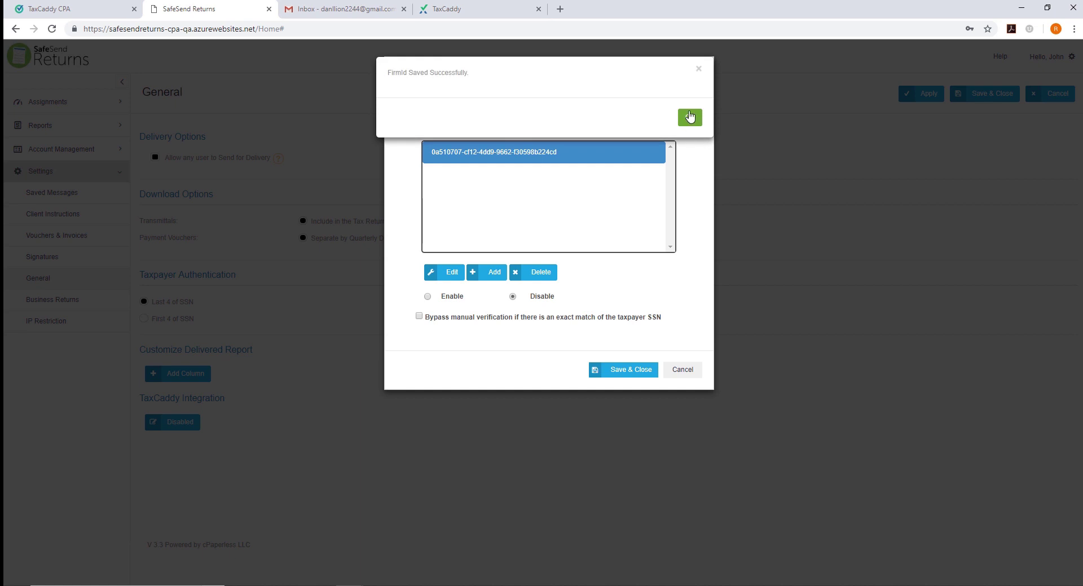
click(689, 117)
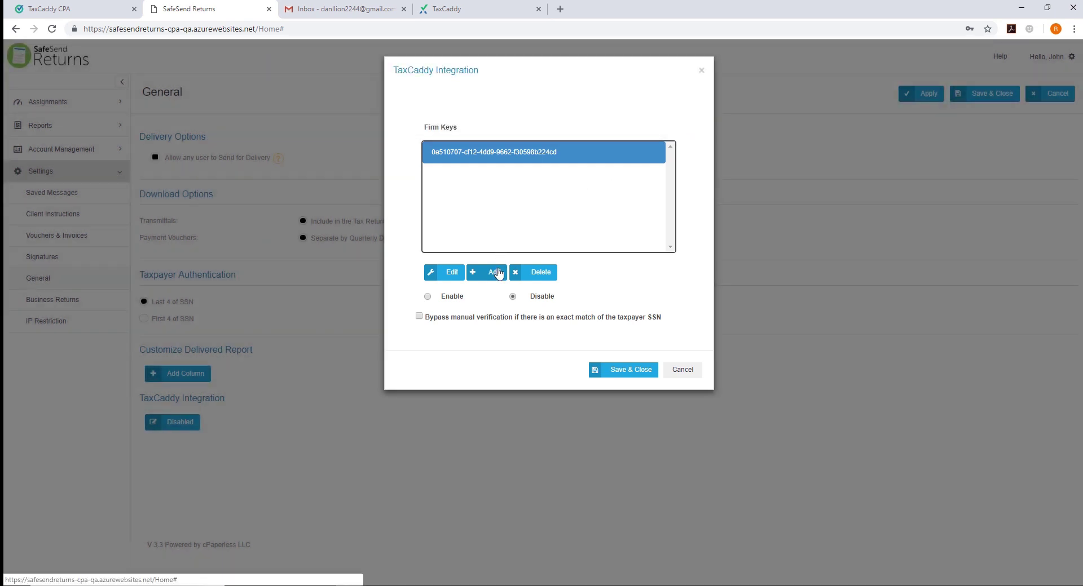
Add a second Firm Id from the clipboard
click(497, 273)
click(522, 115)
key(ctrl+v)
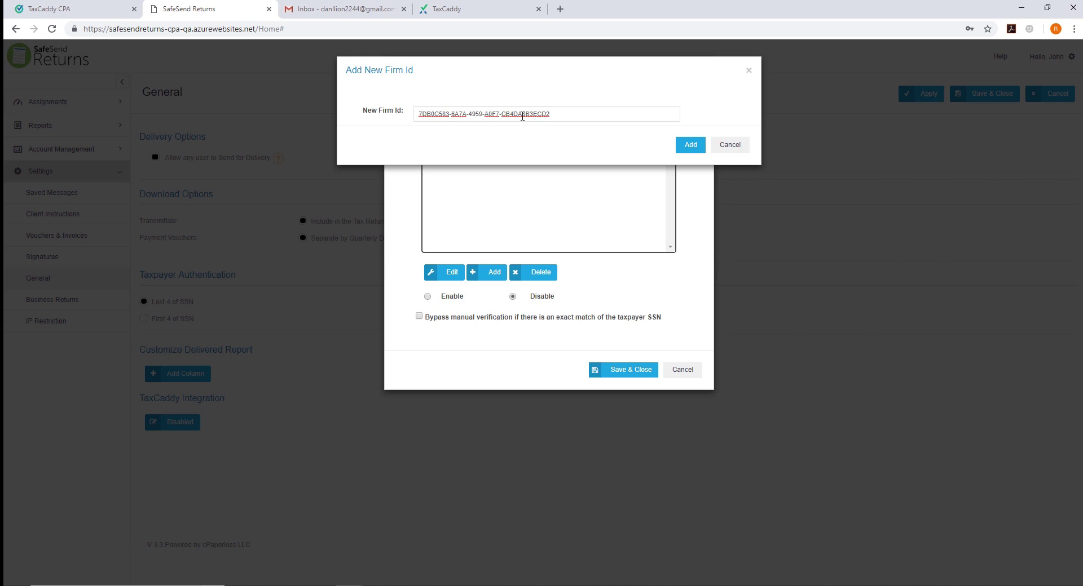
click(701, 148)
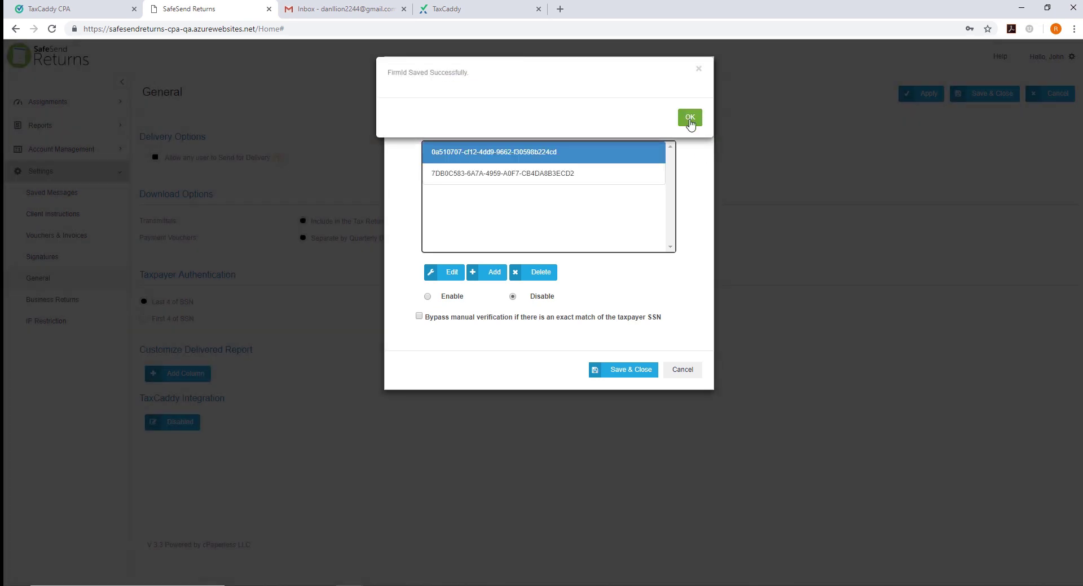
click(689, 119)
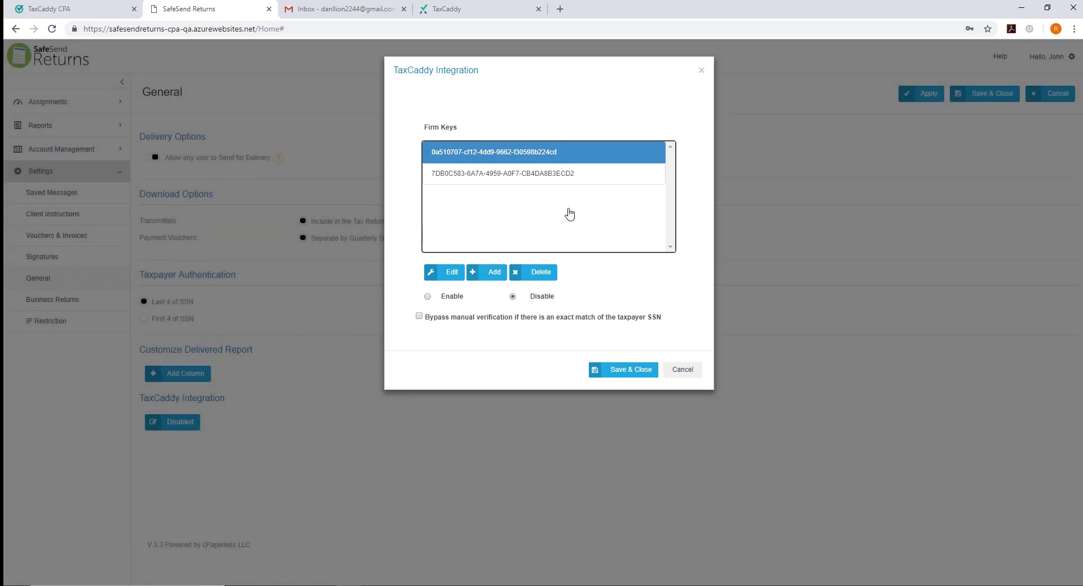
Enable the TaxCaddy integration and save and close the settings
click(427, 297)
click(613, 372)
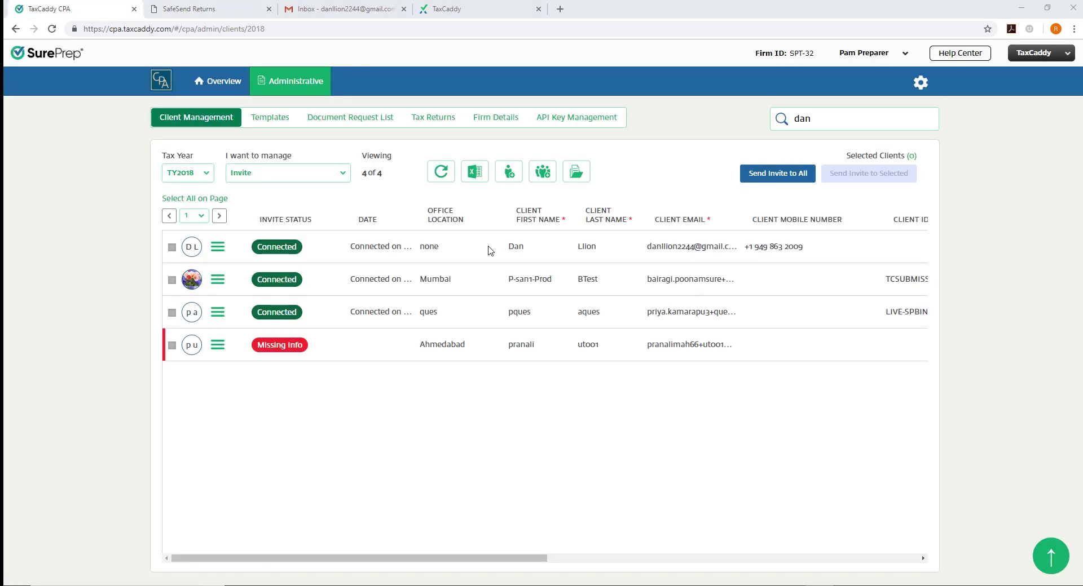
drag(490, 251, 613, 256)
click(614, 257)
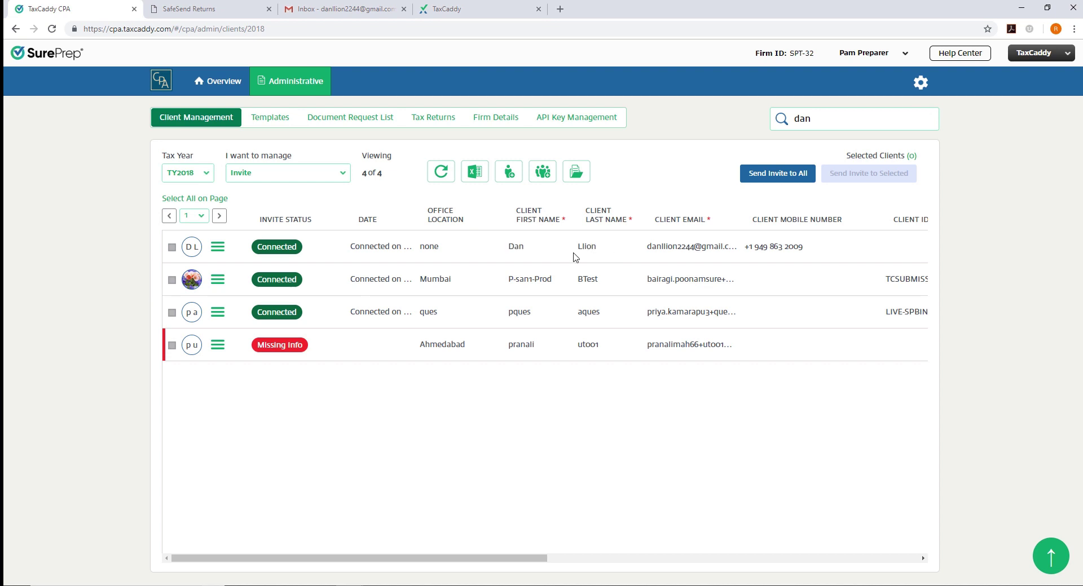
click(223, 11)
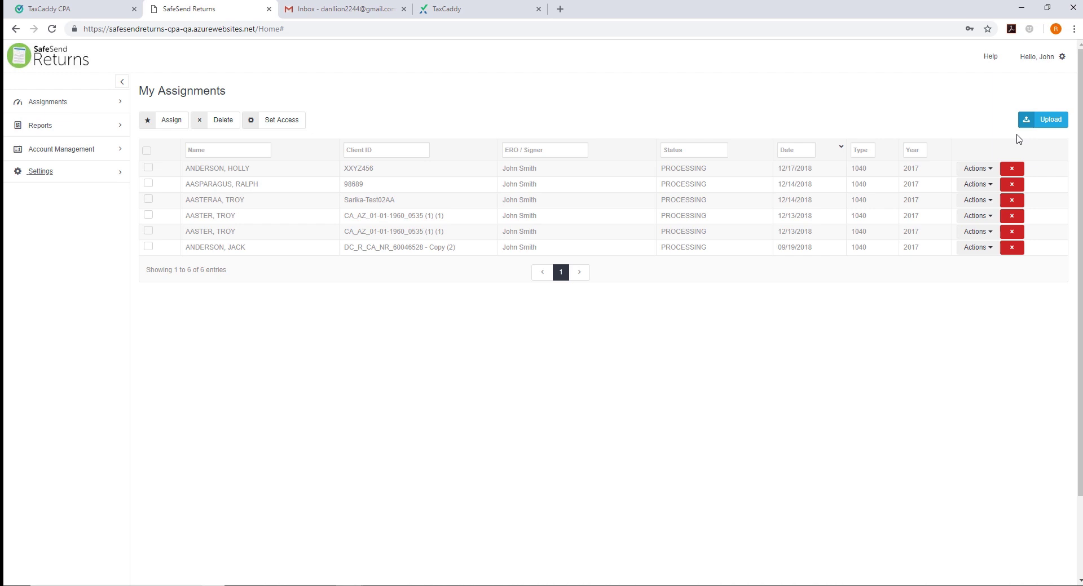
Upload AZ_CA_01-01-1970_3215.pdf, choose its ERO signer, and submit it for processing
click(1041, 124)
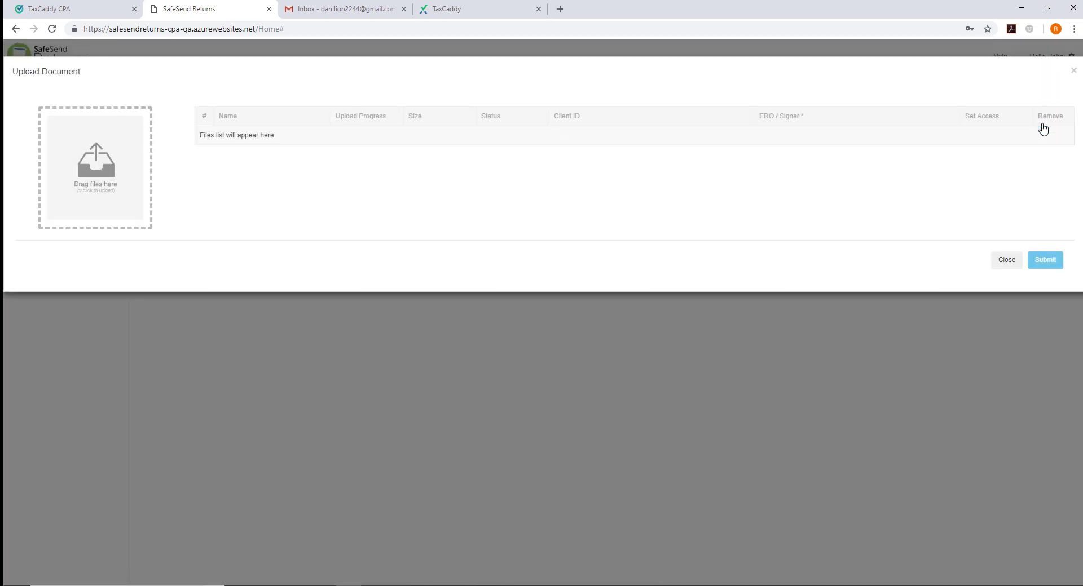
click(107, 189)
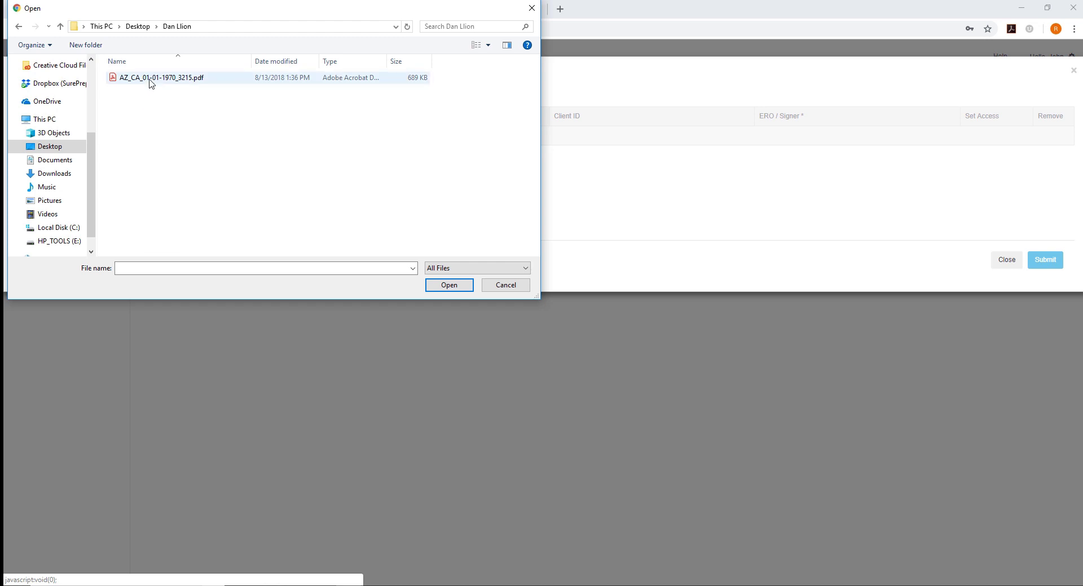
double_click(152, 82)
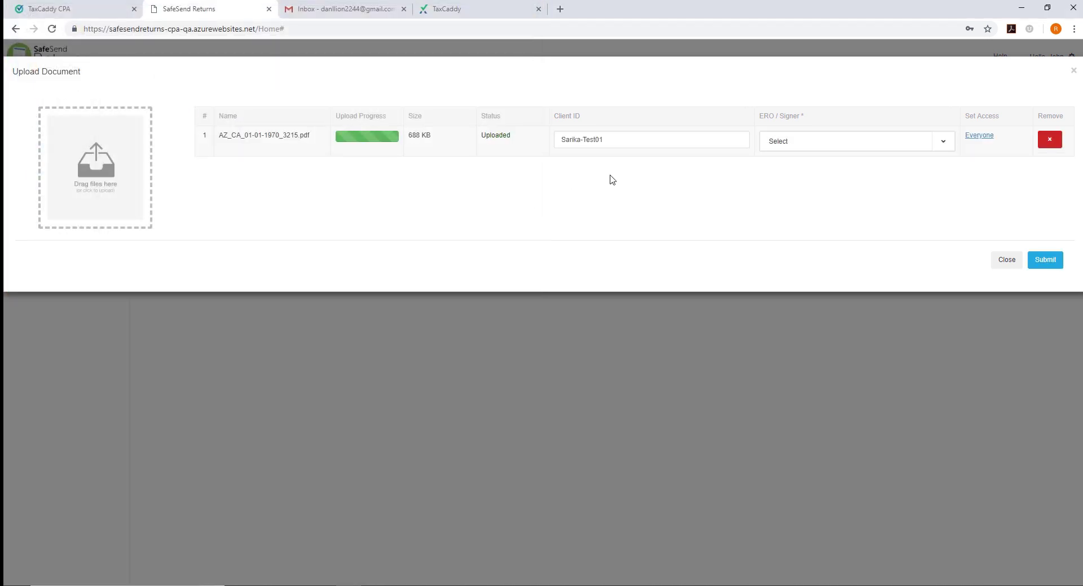
click(803, 148)
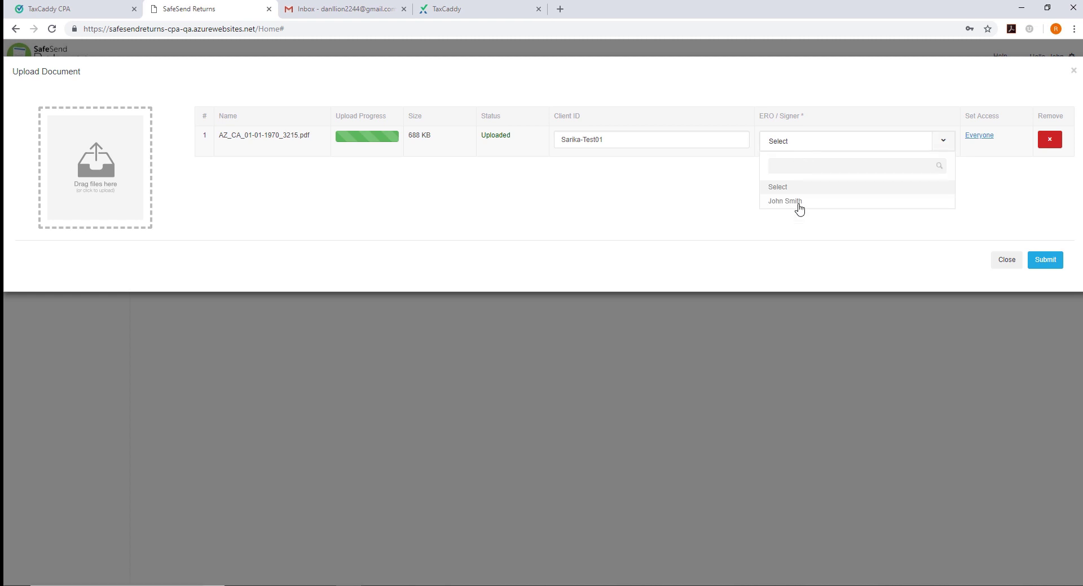
click(797, 205)
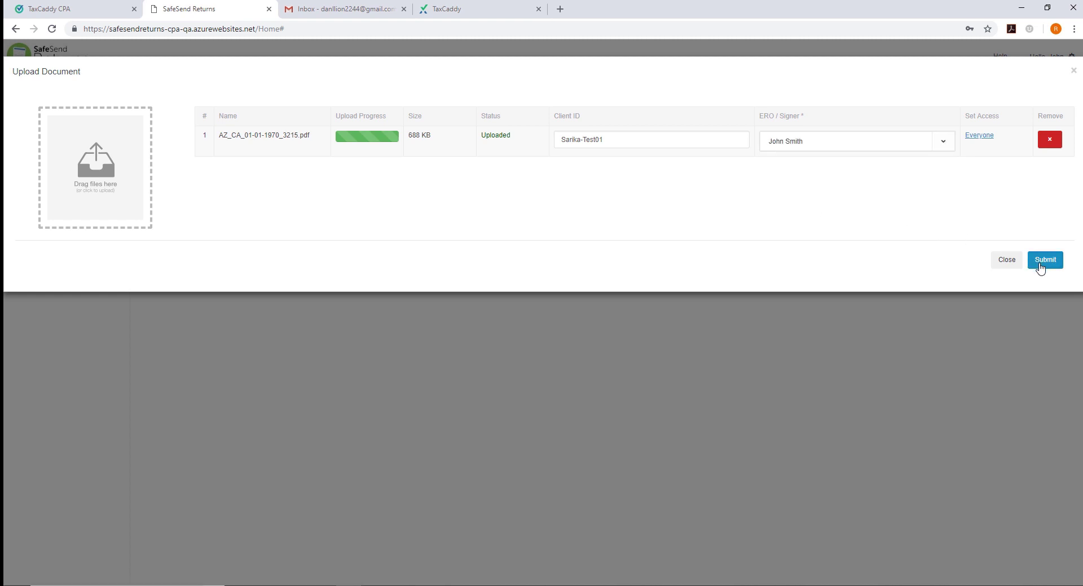
click(1041, 265)
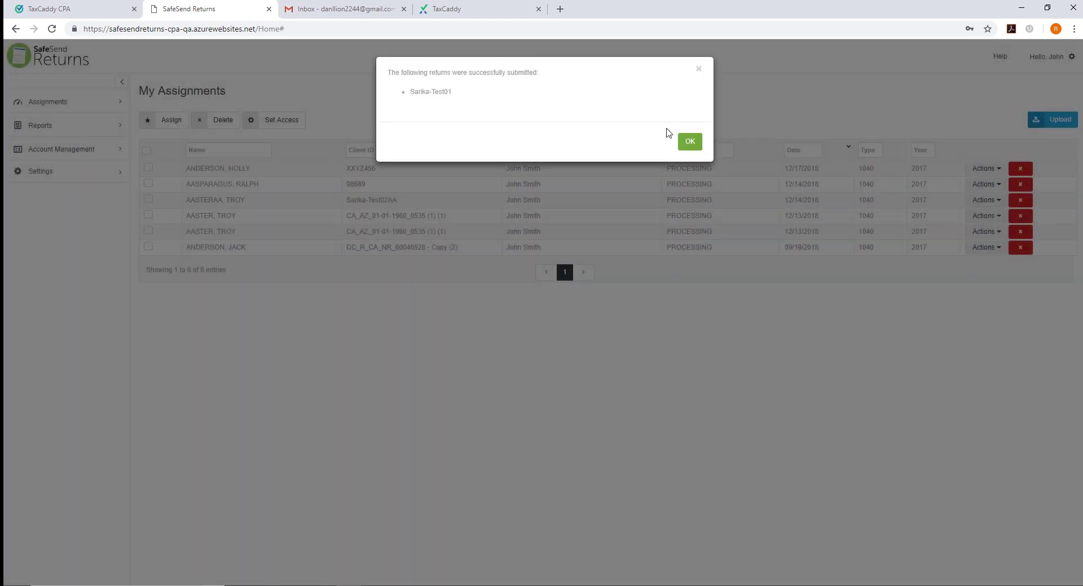
click(689, 143)
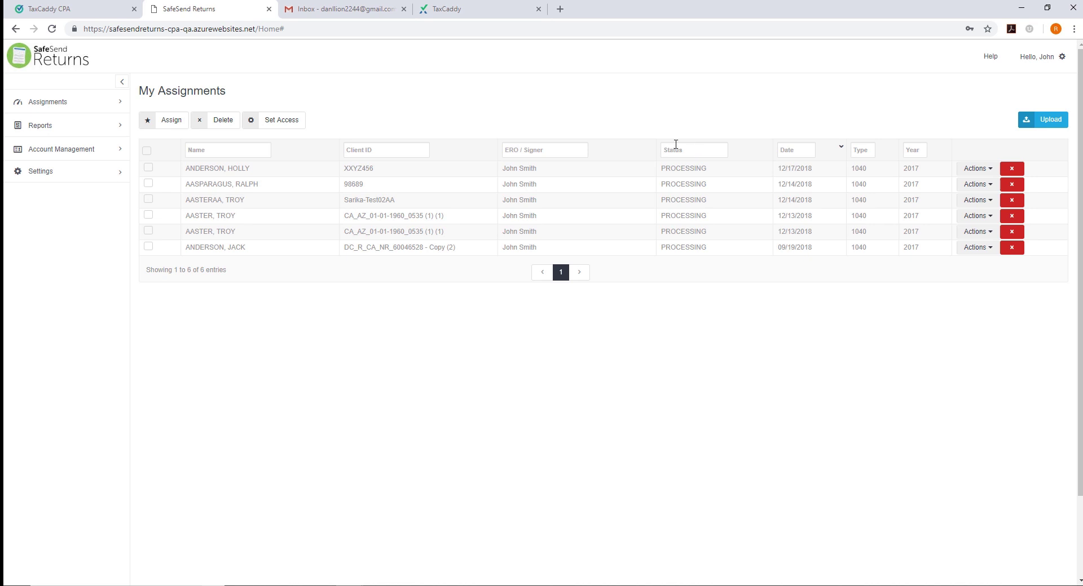
Refresh All Assignments, run Process Return on the new READY return, and mark it Finished
click(108, 104)
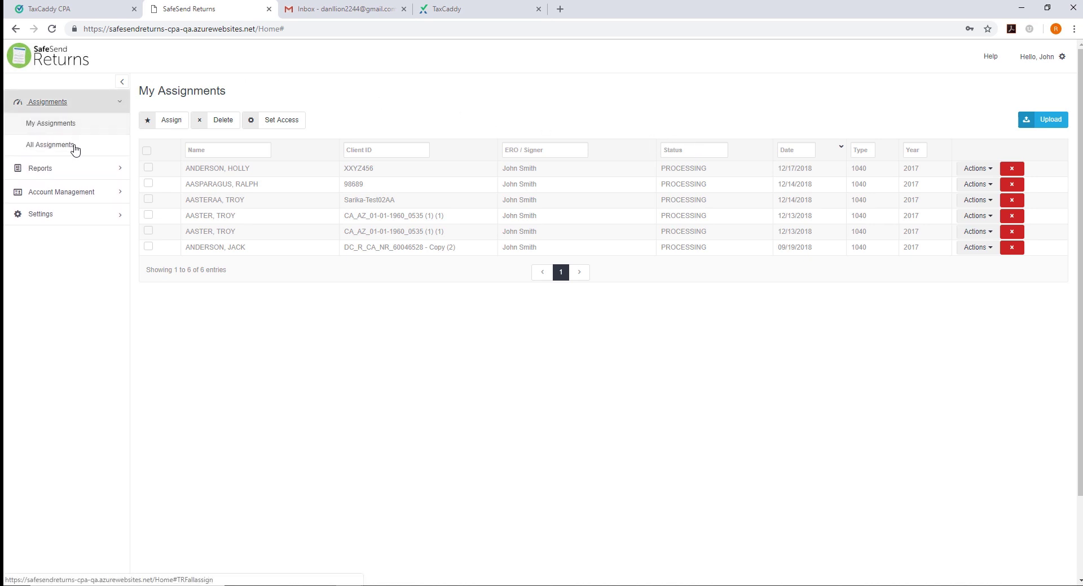
click(75, 148)
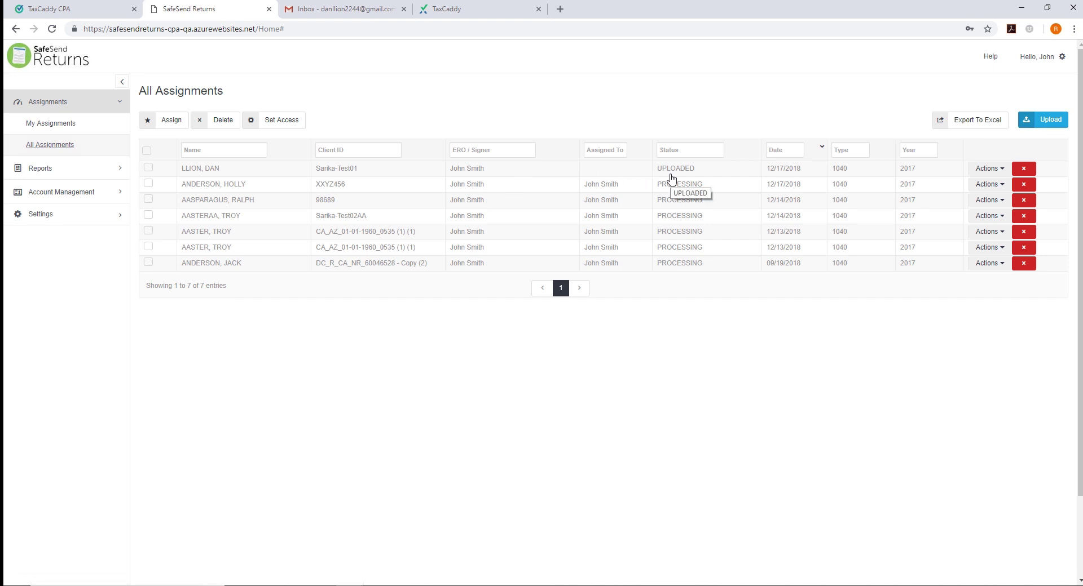
click(96, 145)
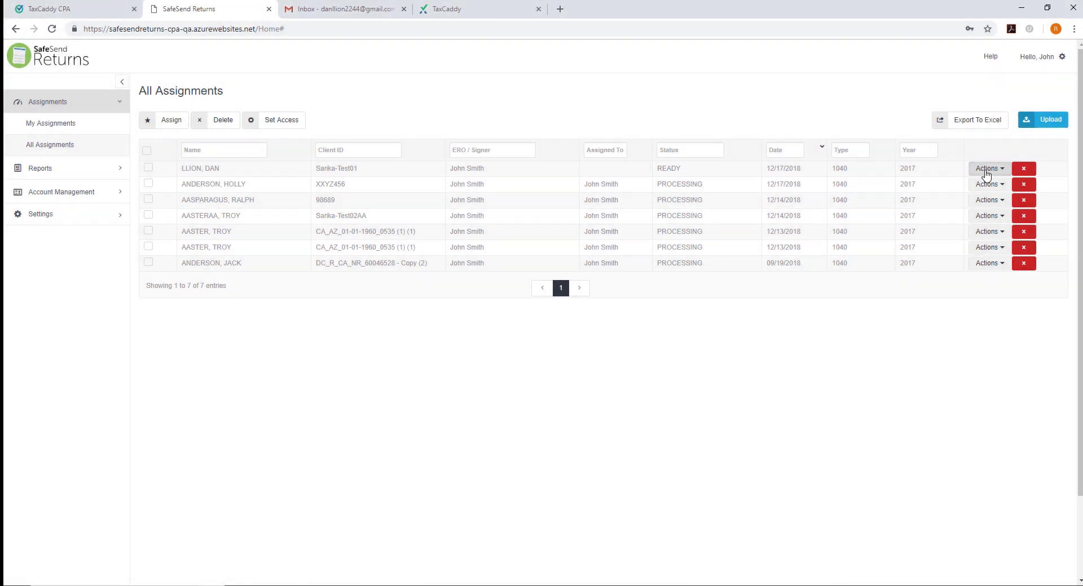
click(988, 168)
click(993, 190)
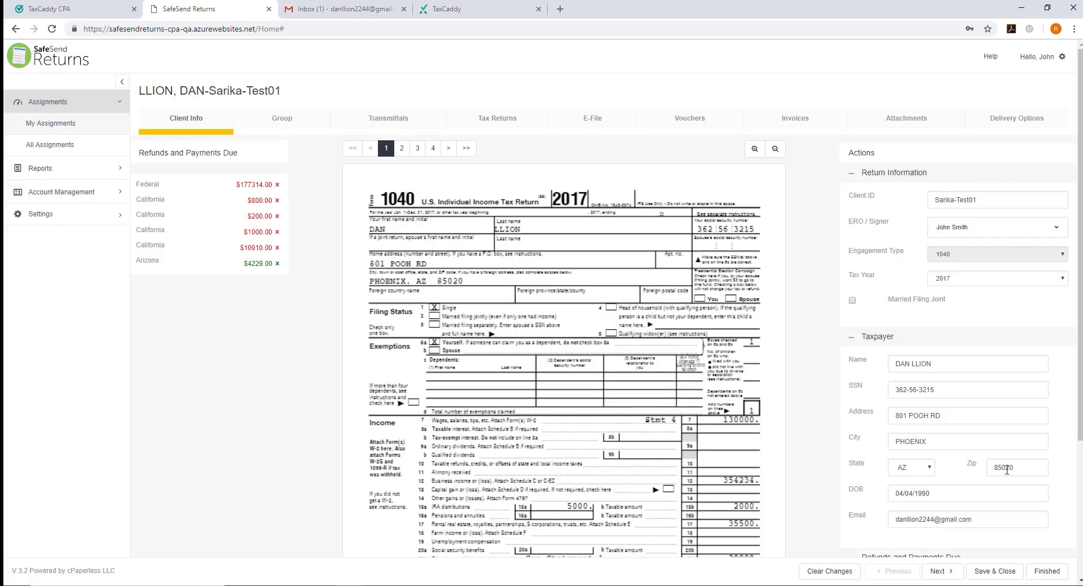
scroll(1011, 514, down, 3)
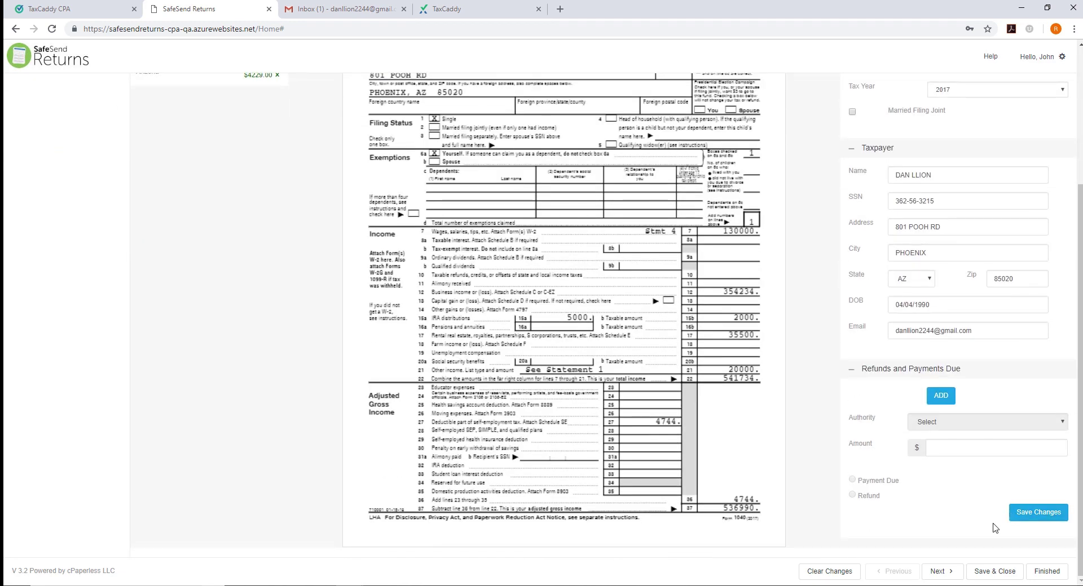
click(1047, 572)
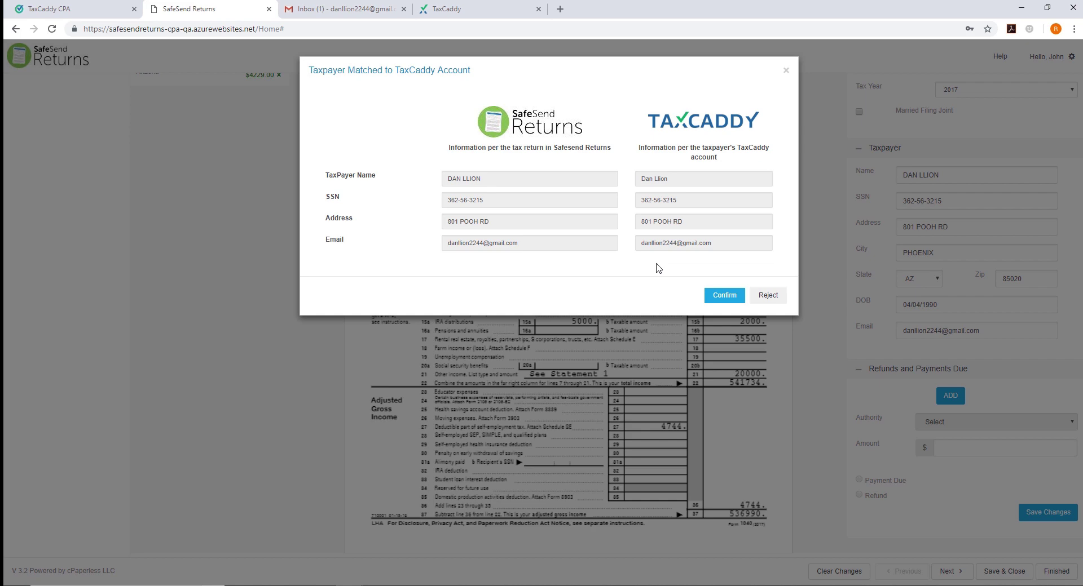
Confirm the TaxCaddy account match, deliver final documents to TaxCaddy, and switch to Gmail
click(720, 297)
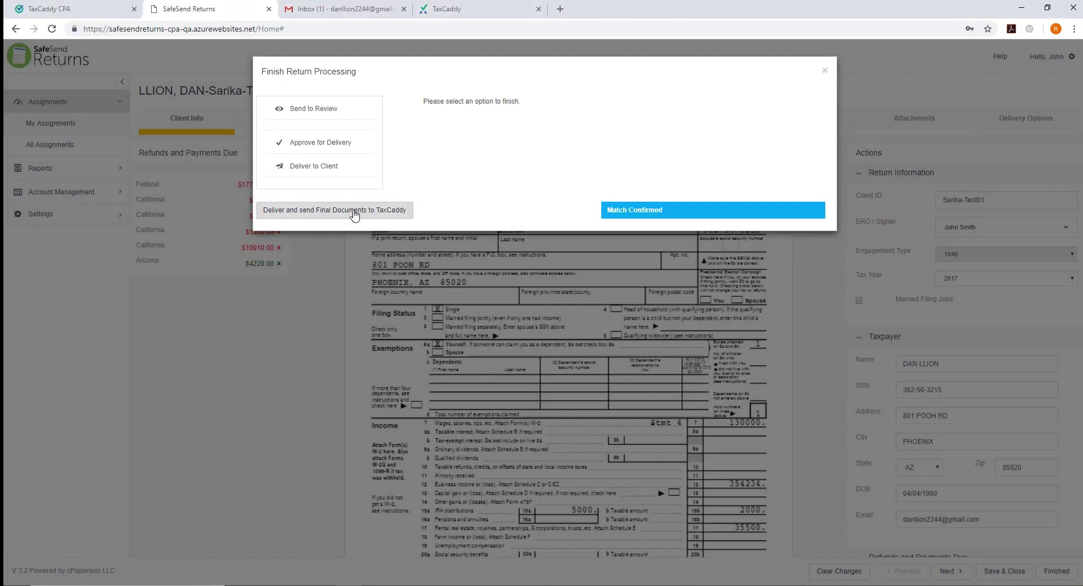
click(354, 212)
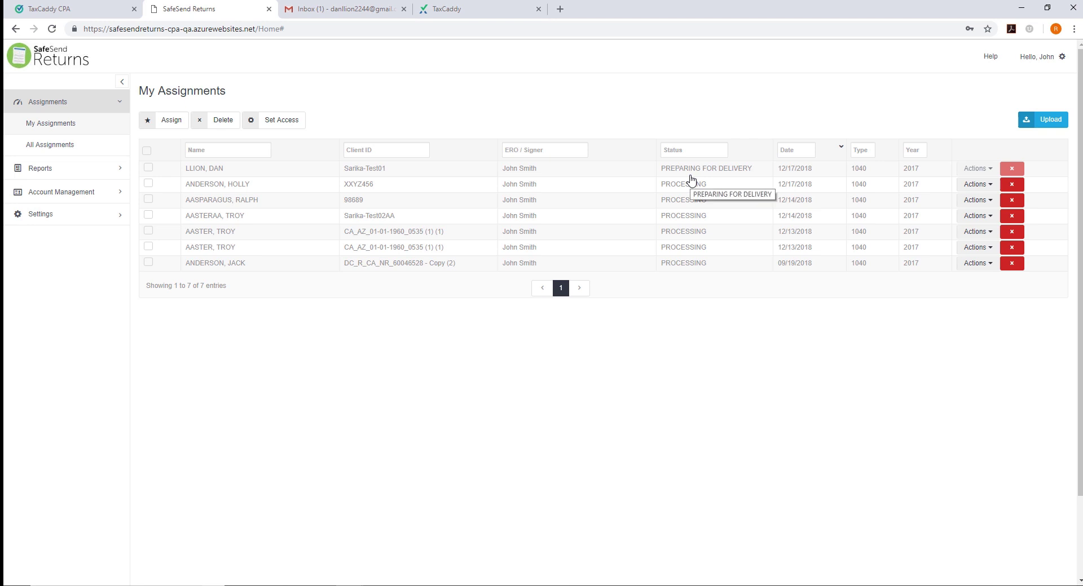
key(ctrl+Tab)
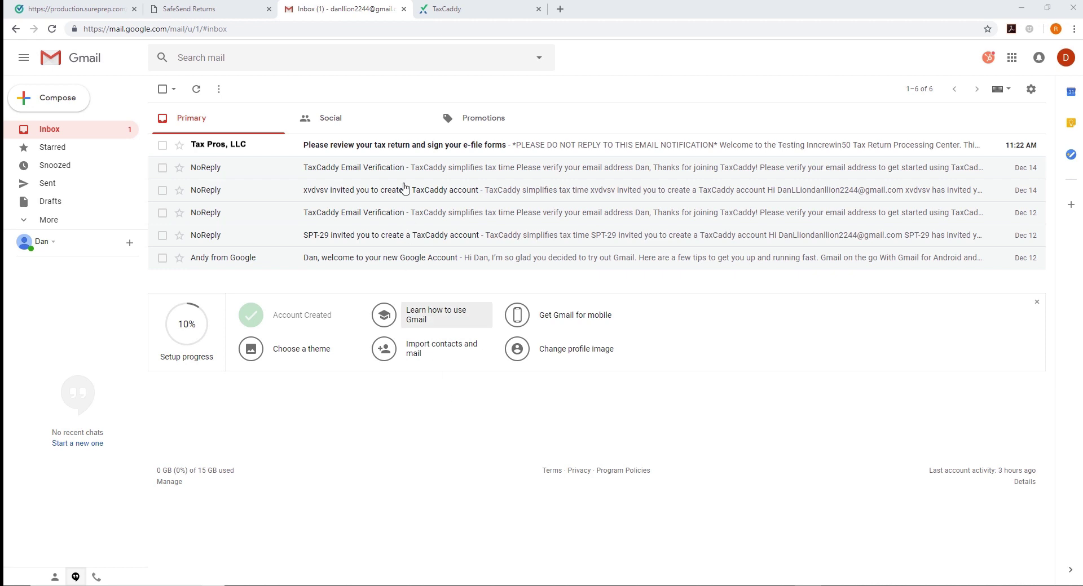
Open the Tax Pros, LLC email asking to review and sign the tax return
click(399, 149)
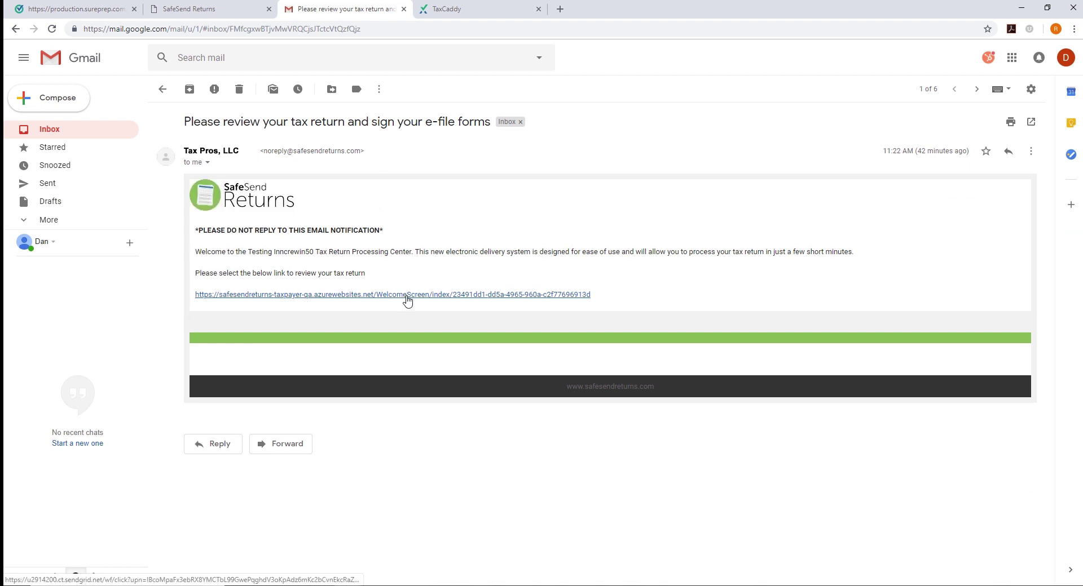
Open the email's review link and authenticate with the last four digits of the SSN
click(407, 297)
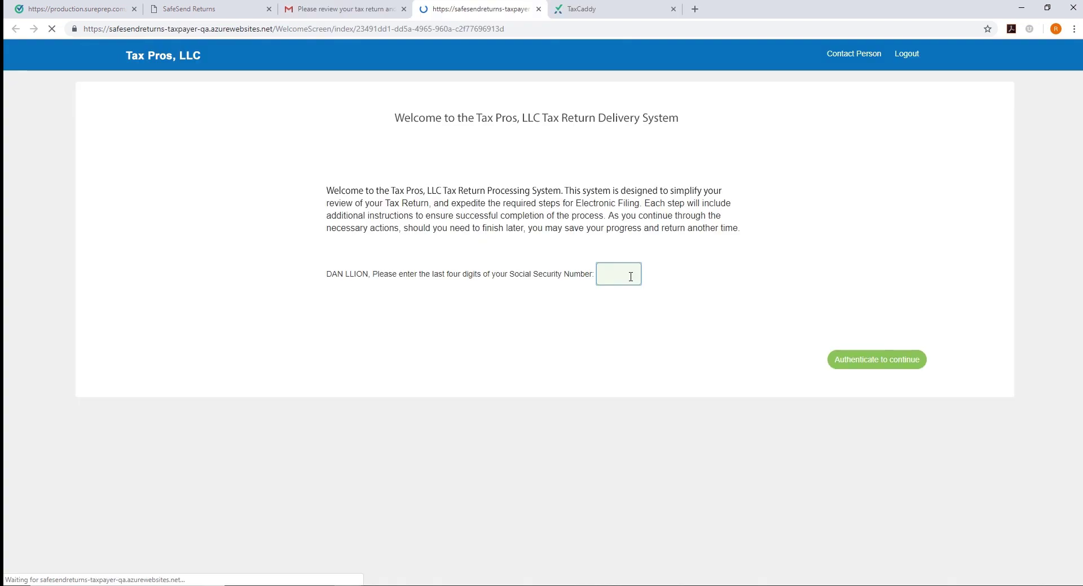
click(846, 364)
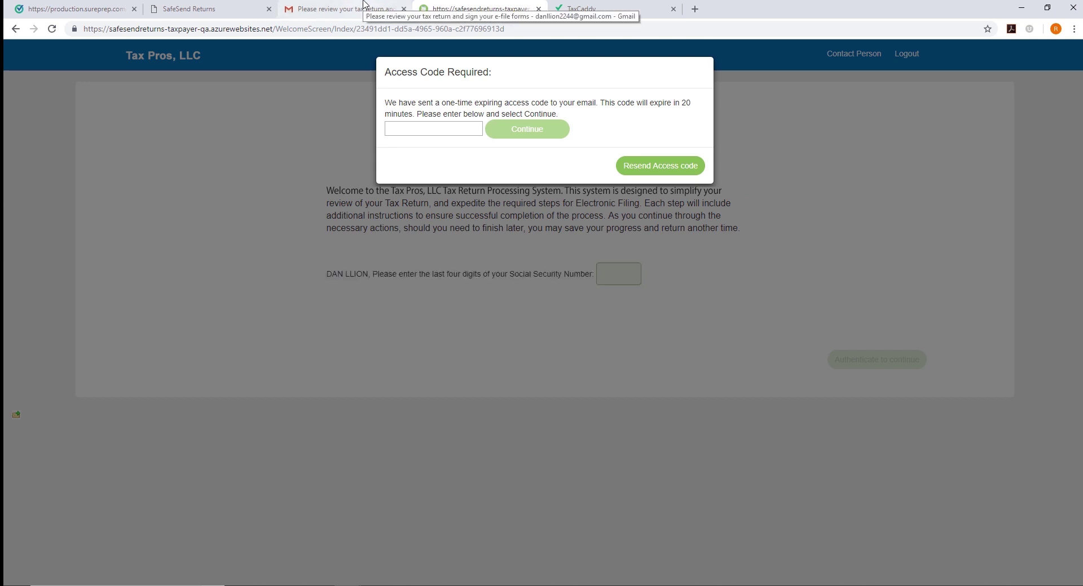
Copy the one-time access code from Gmail and enter it in the portal to sign in
click(364, 6)
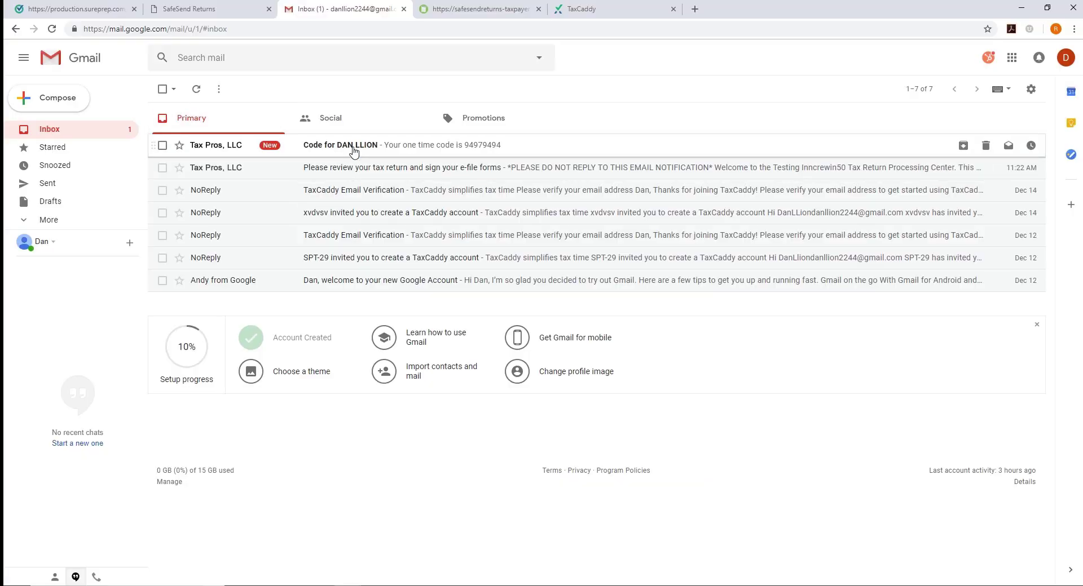
click(355, 148)
double_click(282, 178)
key(ctrl+c)
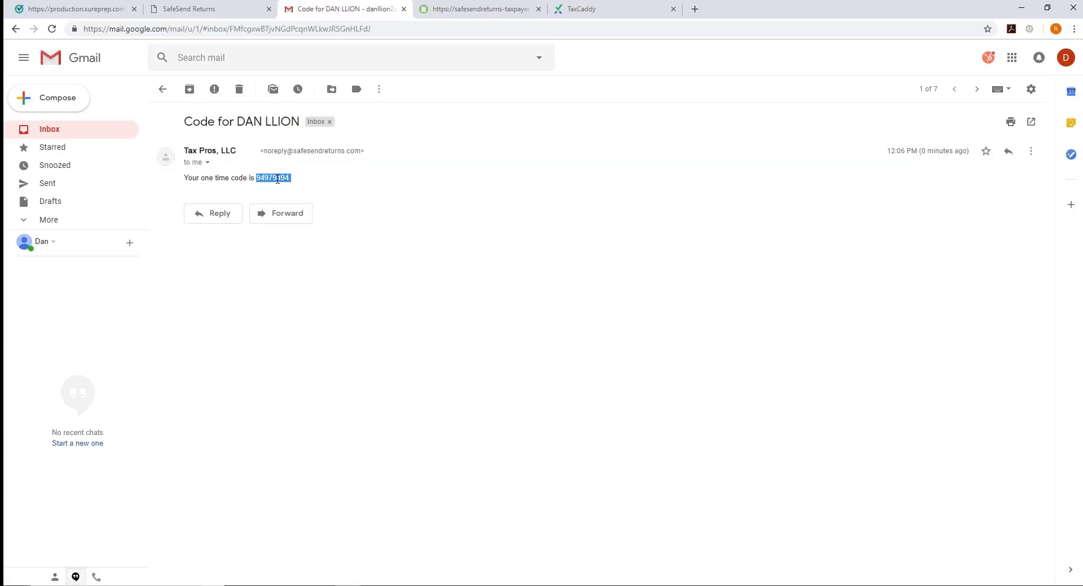
click(467, 11)
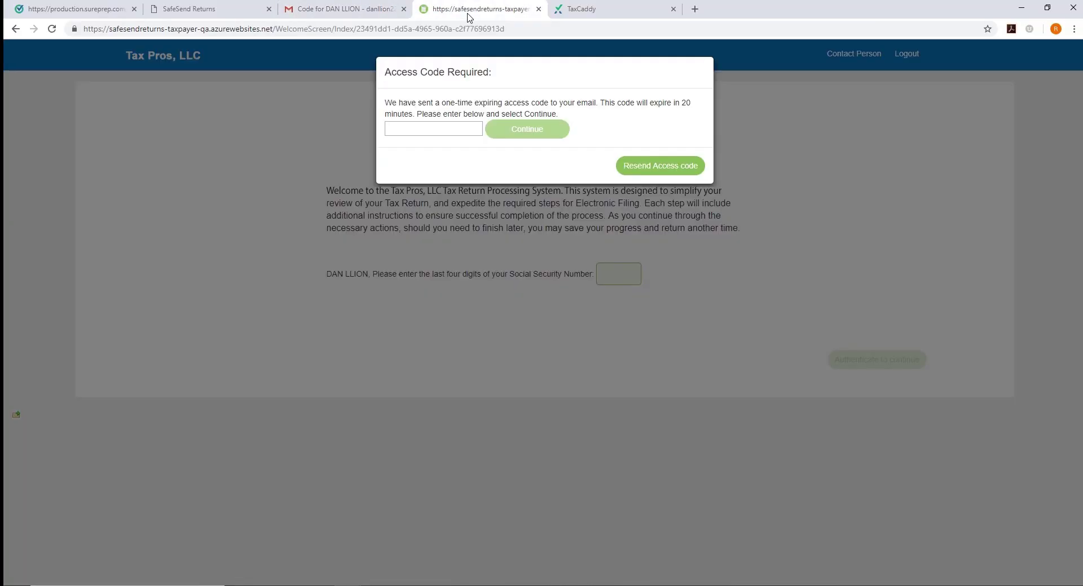
click(467, 130)
key(ctrl+v)
click(517, 131)
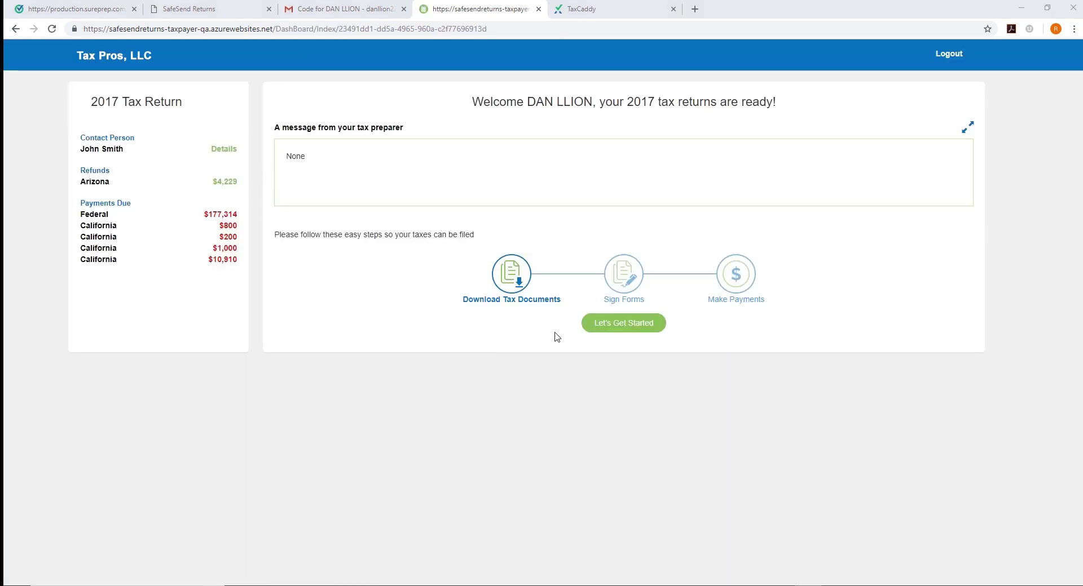
Start the filing steps, dismiss the TaxCaddy tip, and continue past Download Documents to Sign
click(645, 324)
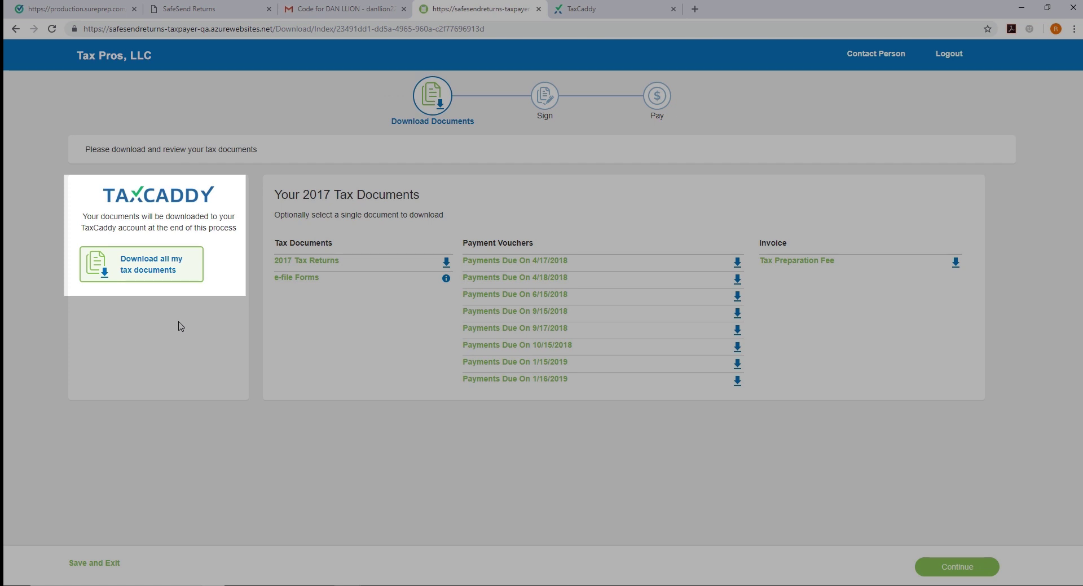
click(181, 327)
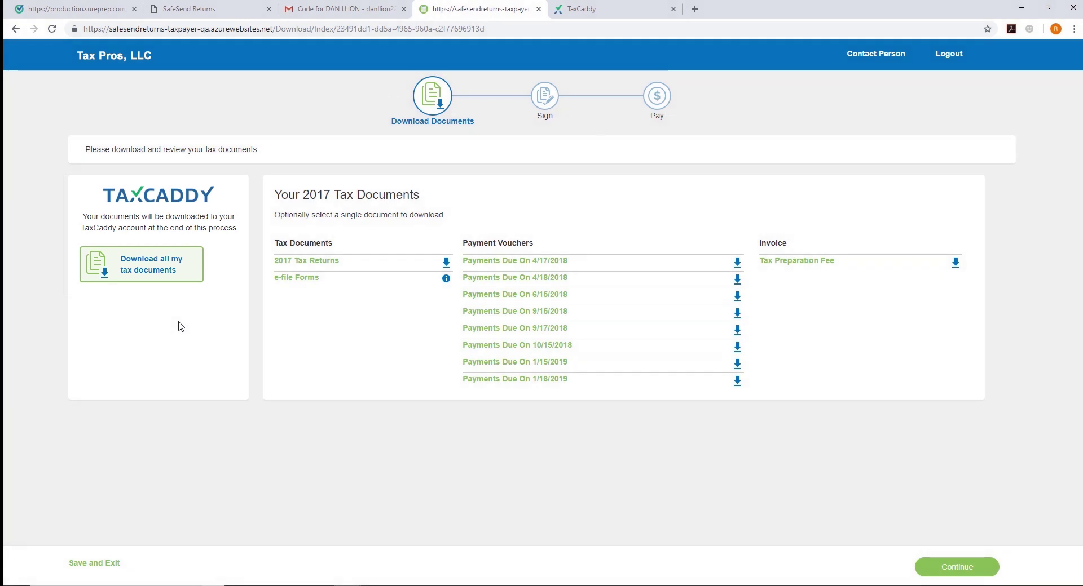
click(953, 571)
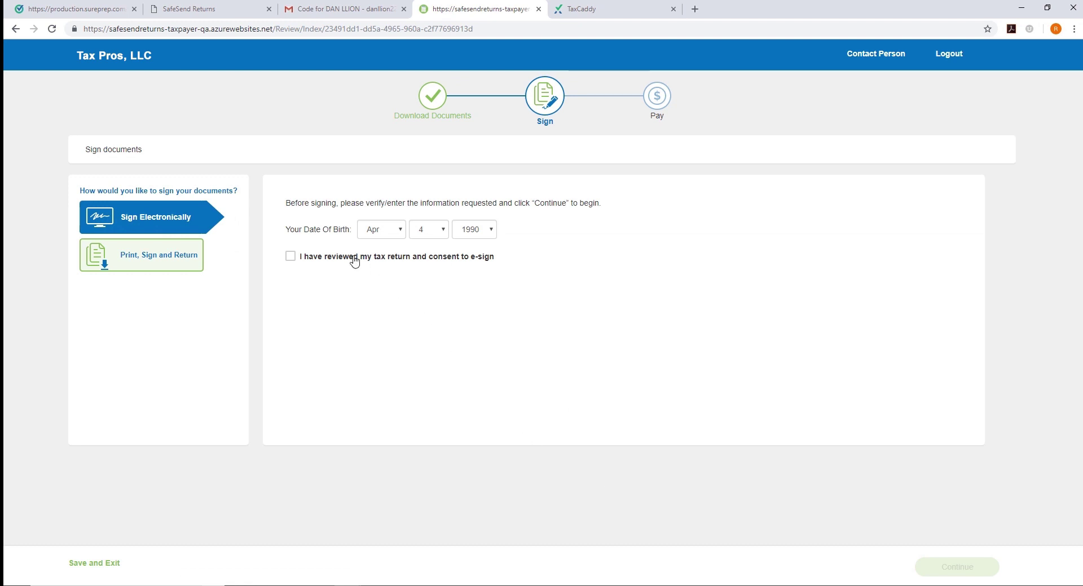
Consent to e-signing and apply the signature to IRS 8879
click(322, 258)
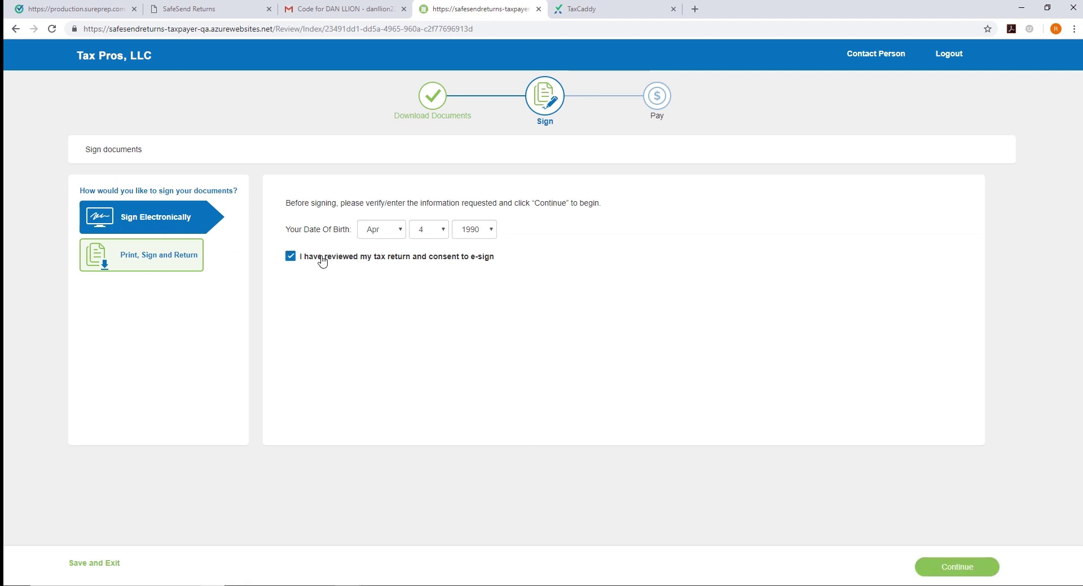
click(950, 573)
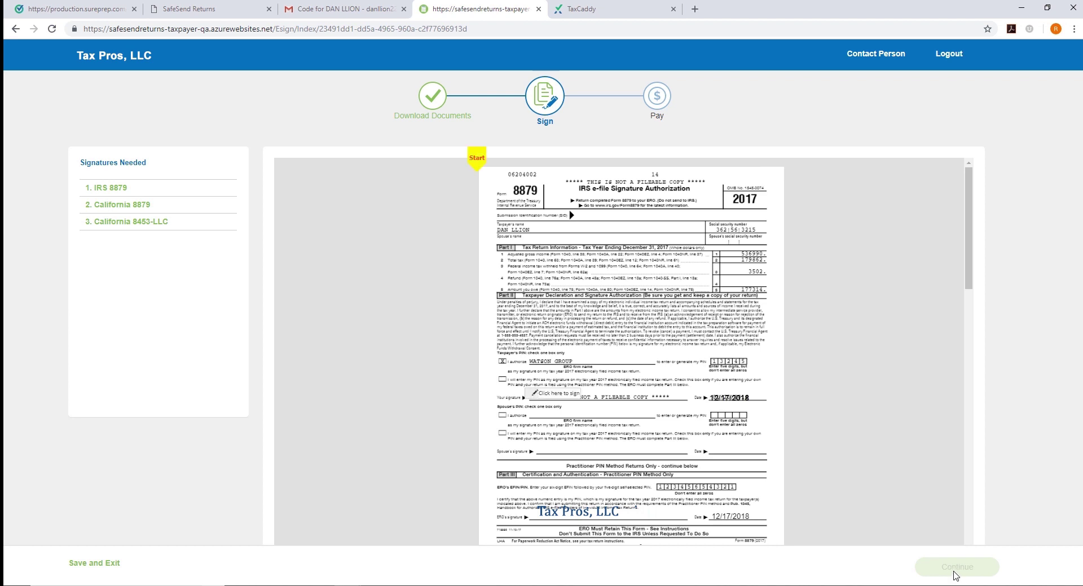
click(477, 160)
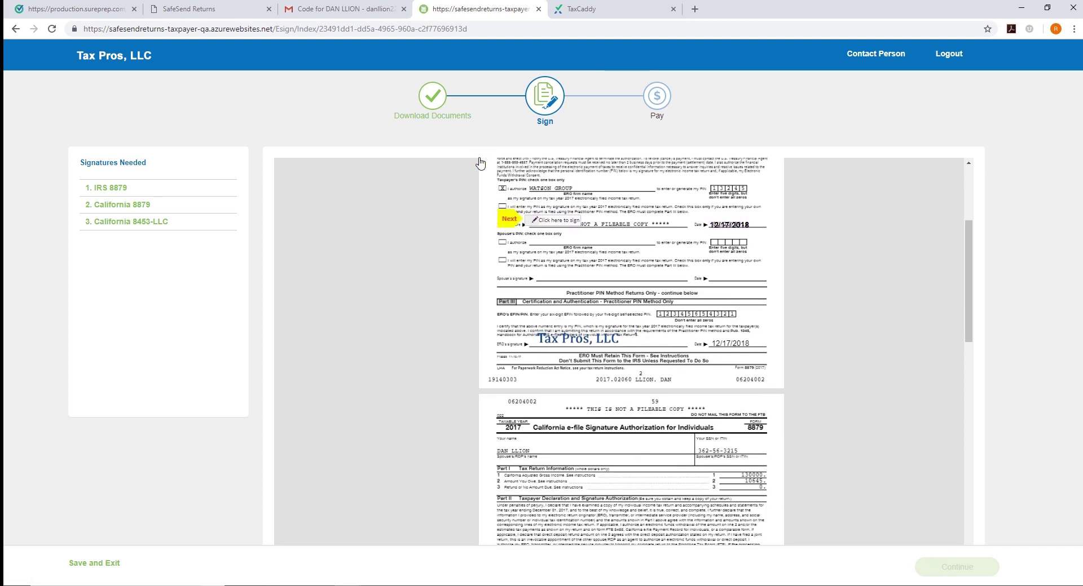
click(549, 222)
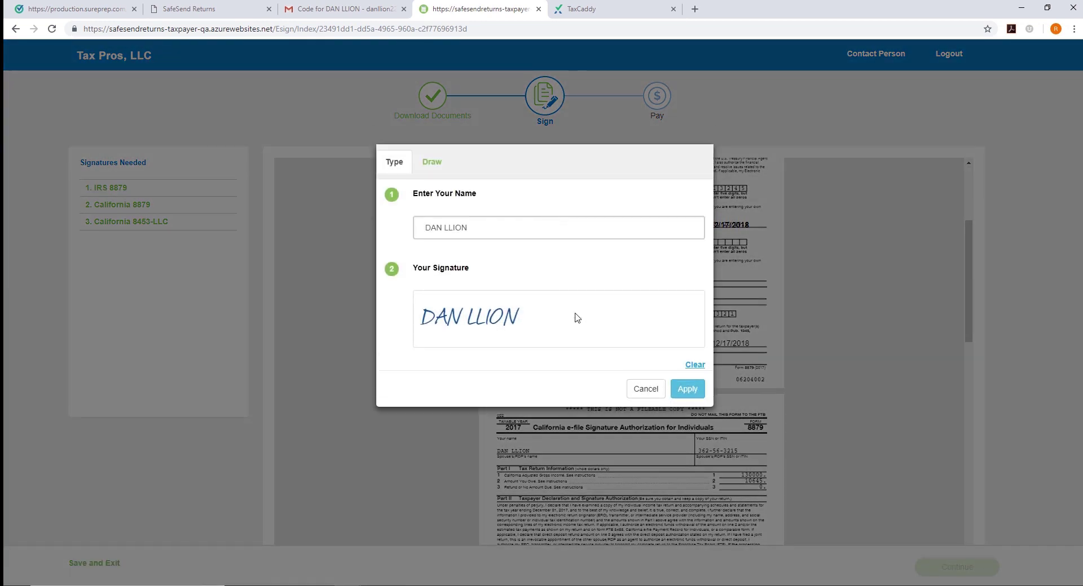
click(687, 390)
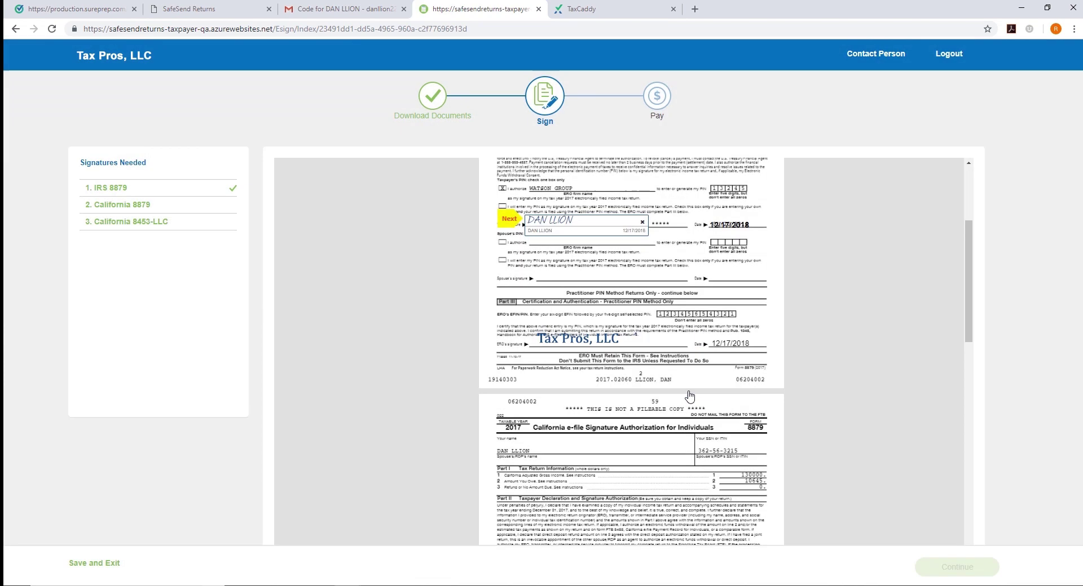
Sign the California 8879 and California 8453-LLC forms and finish signing
click(504, 218)
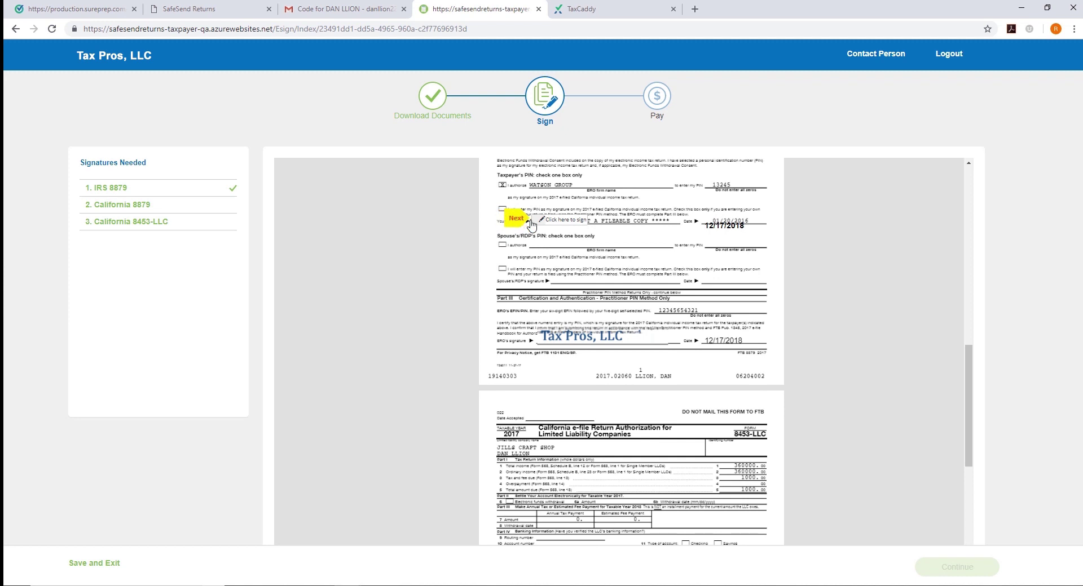
click(561, 223)
click(513, 219)
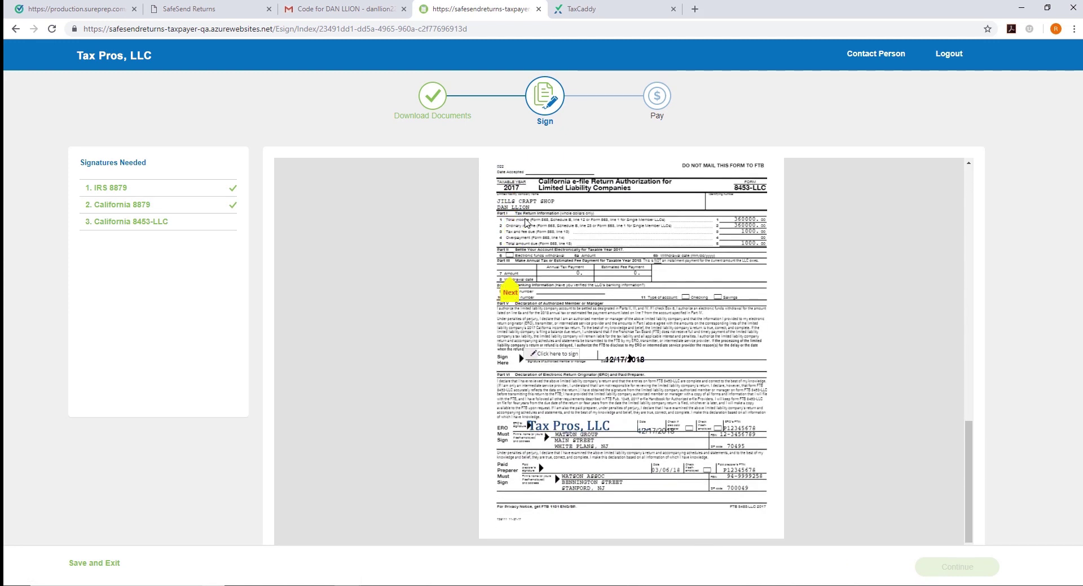
click(549, 354)
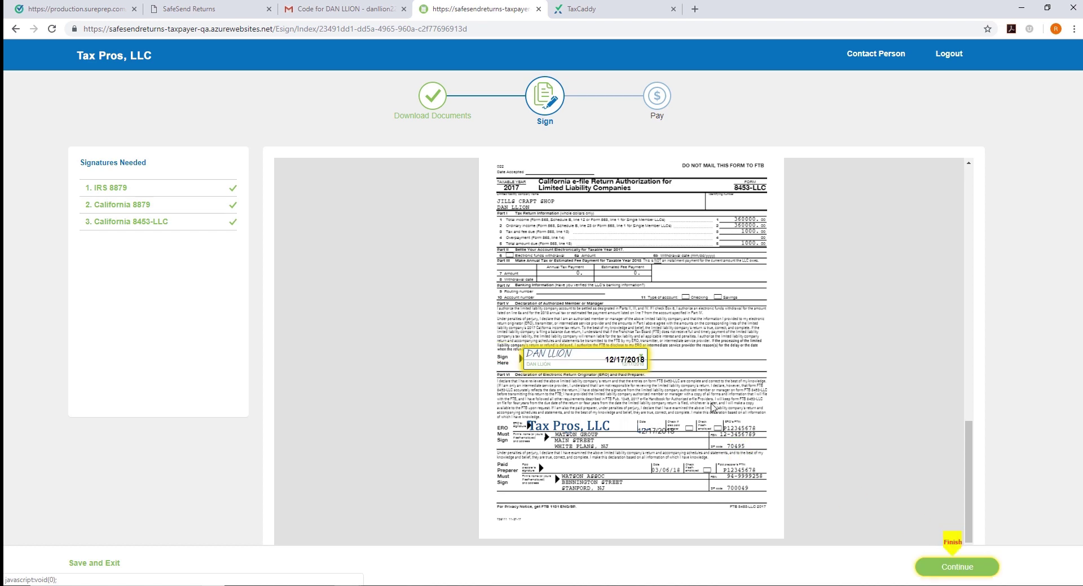
click(957, 567)
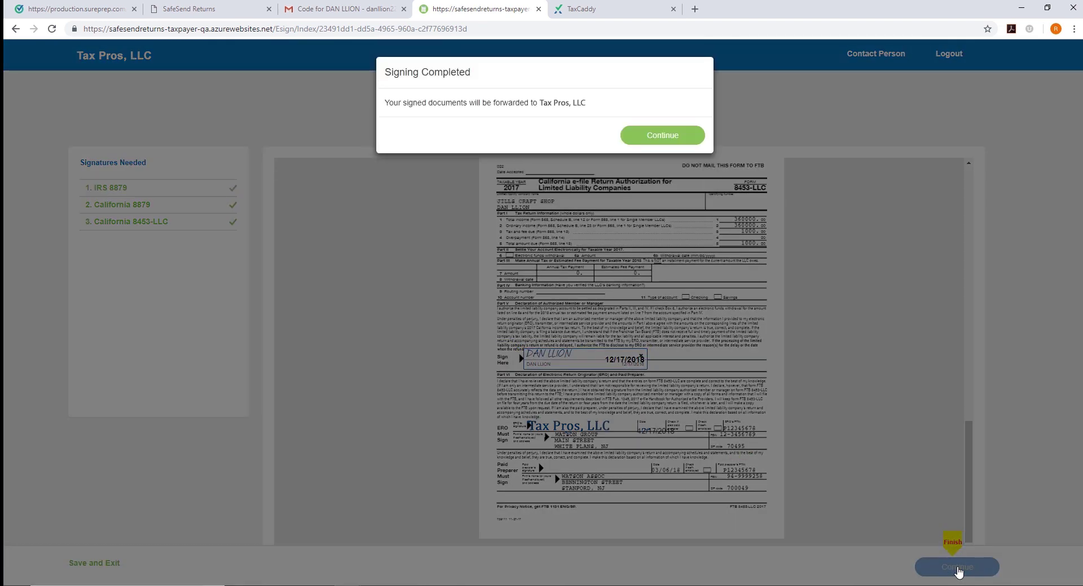
Continue past Signing Completed and finish the Pay step to reach the completion dashboard
click(668, 137)
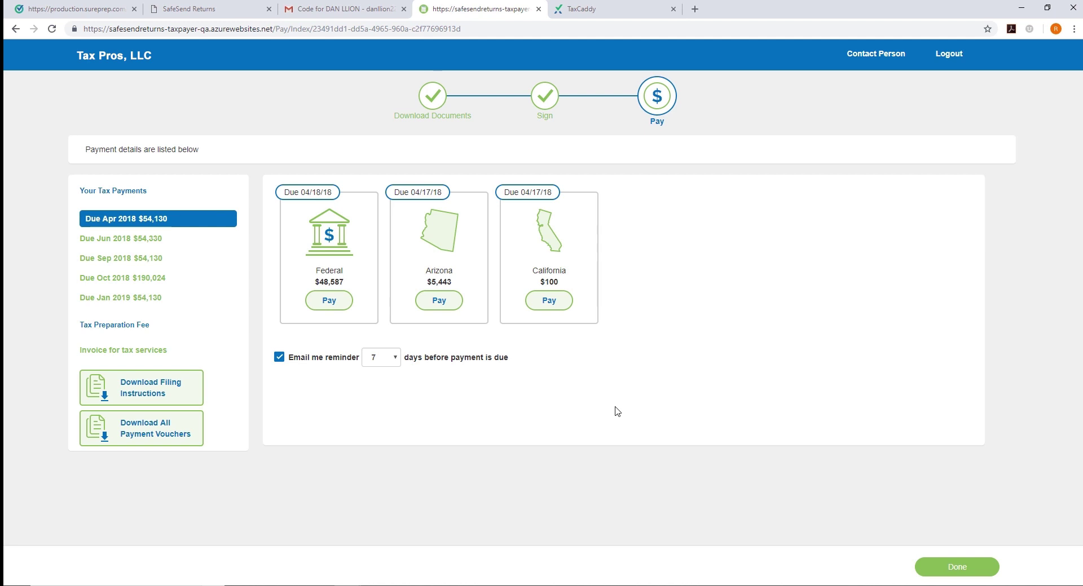
click(941, 569)
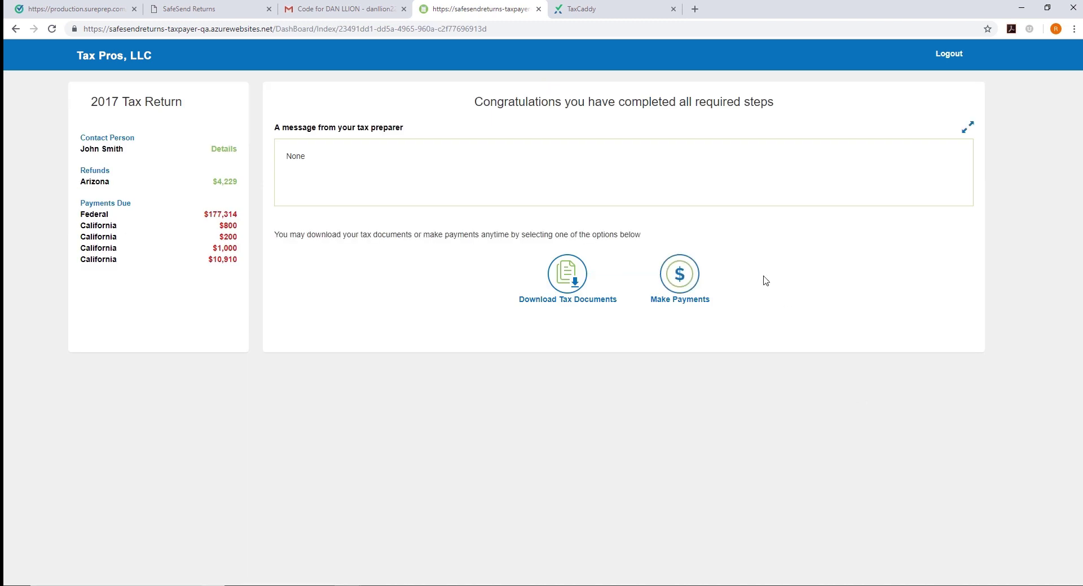
Log in to the taxpayer's TaxCaddy account and go to Documents
click(615, 12)
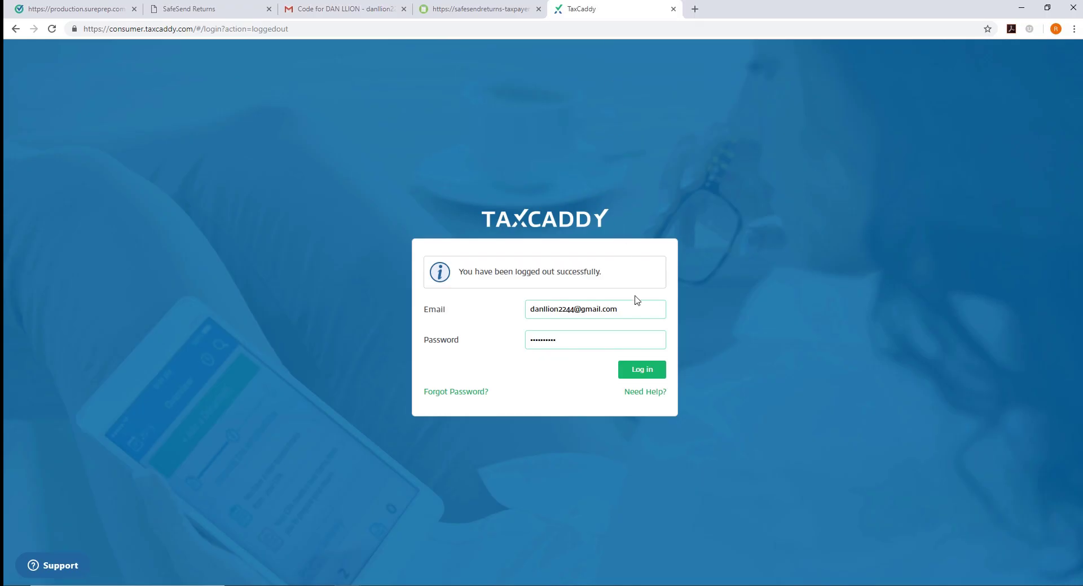
click(644, 376)
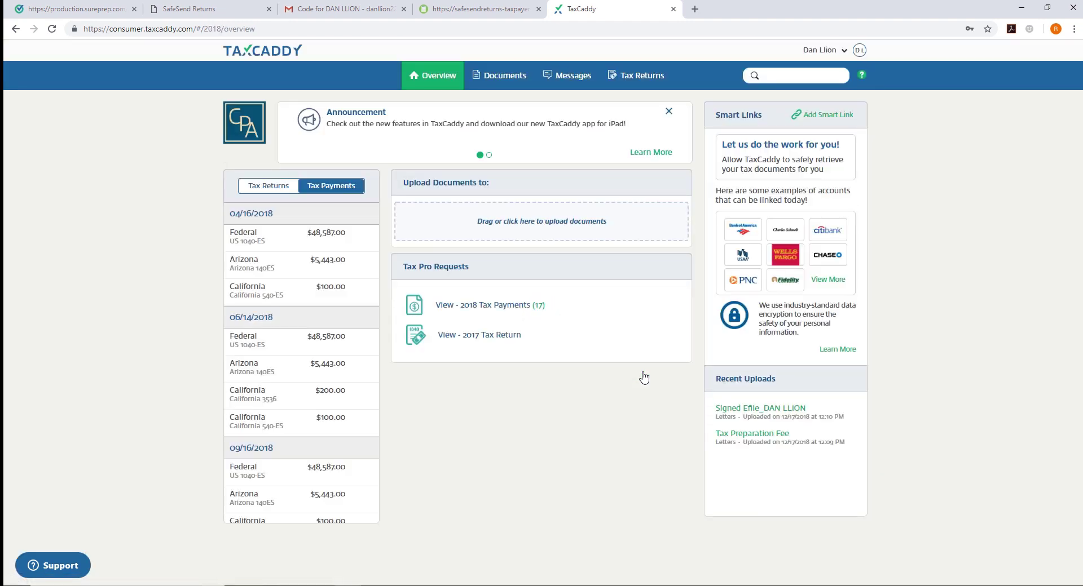
click(510, 77)
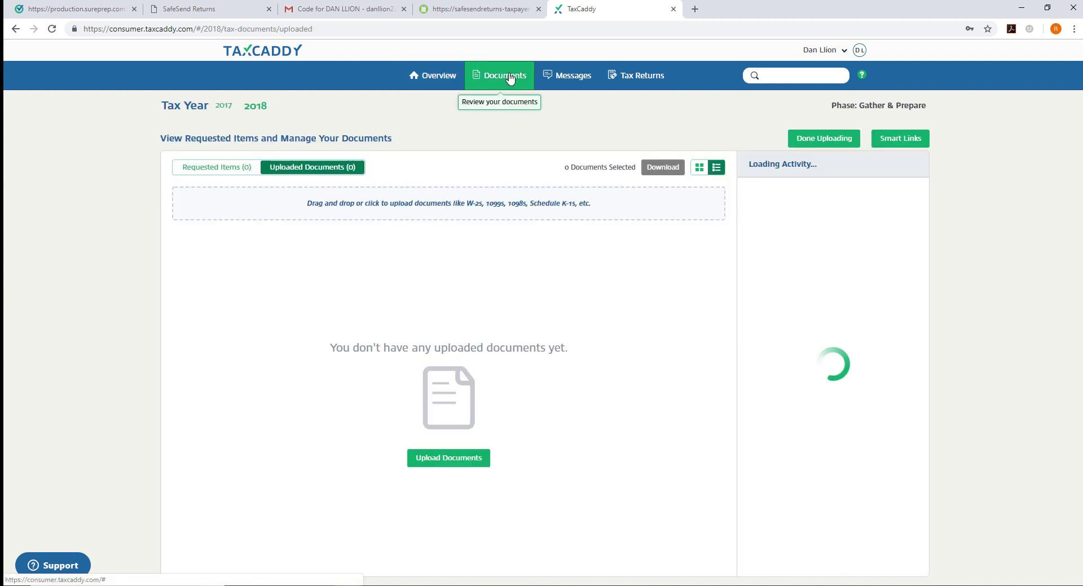
Review the 2017 Tax Returns, then the 2018 Tax Payments vouchers
click(224, 107)
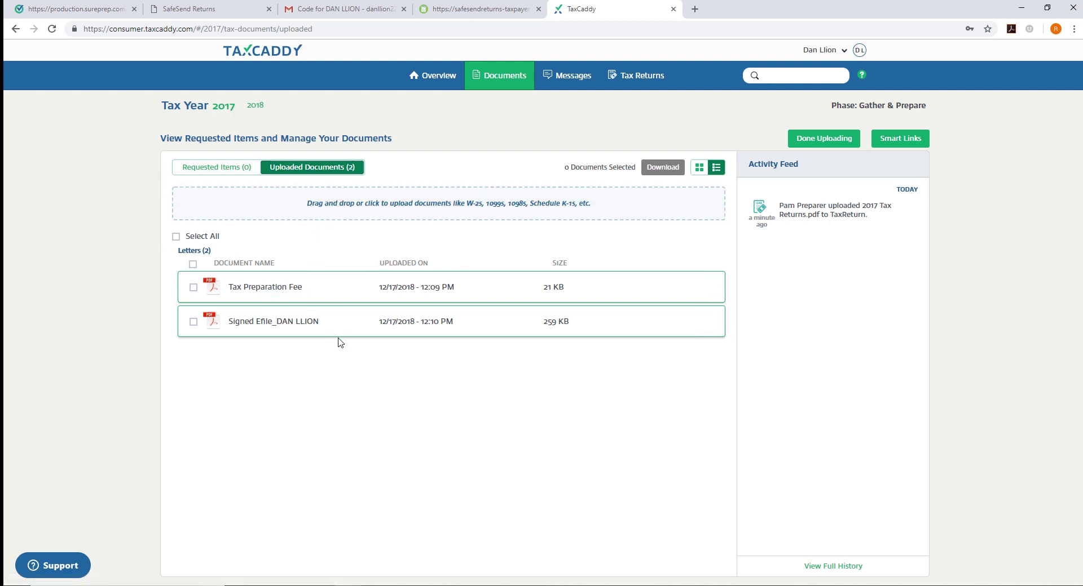
click(638, 85)
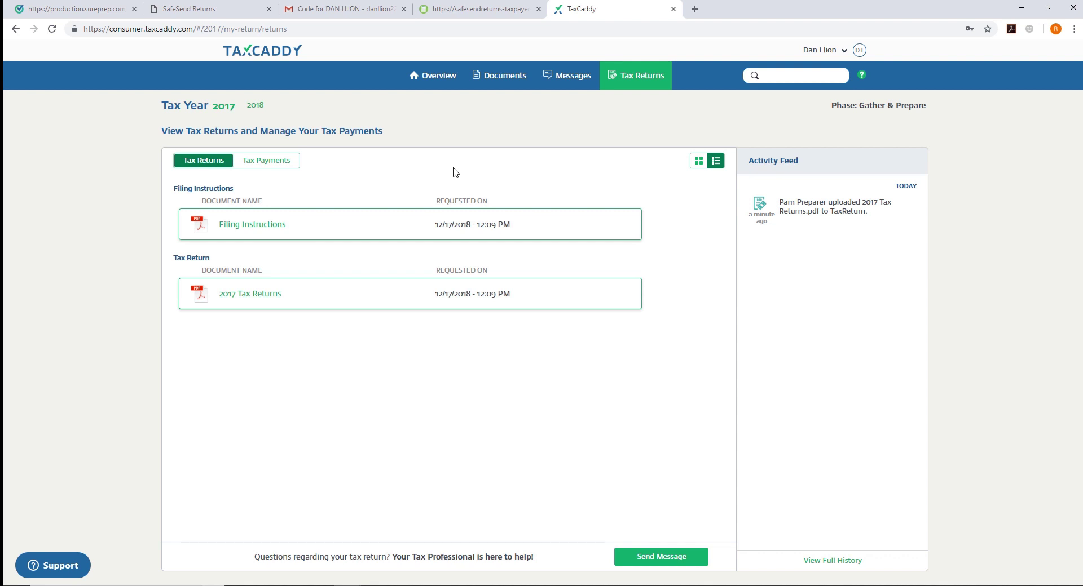
click(257, 107)
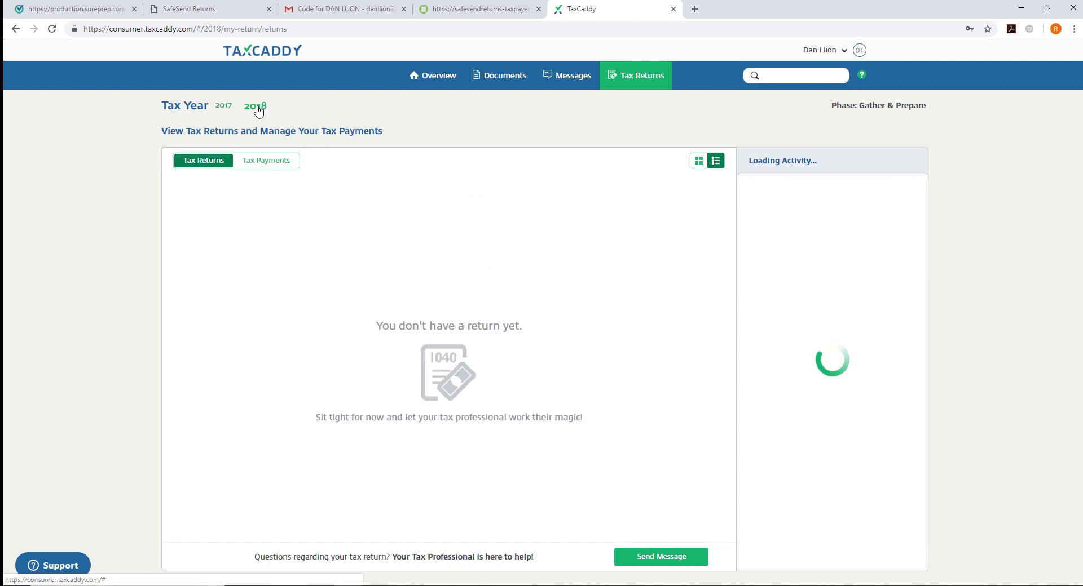
click(271, 168)
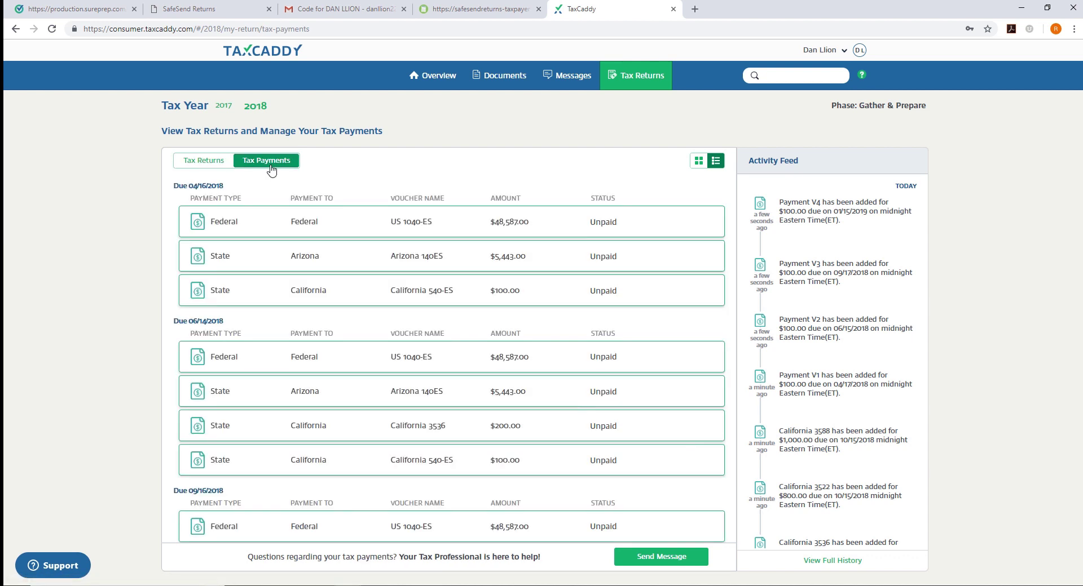